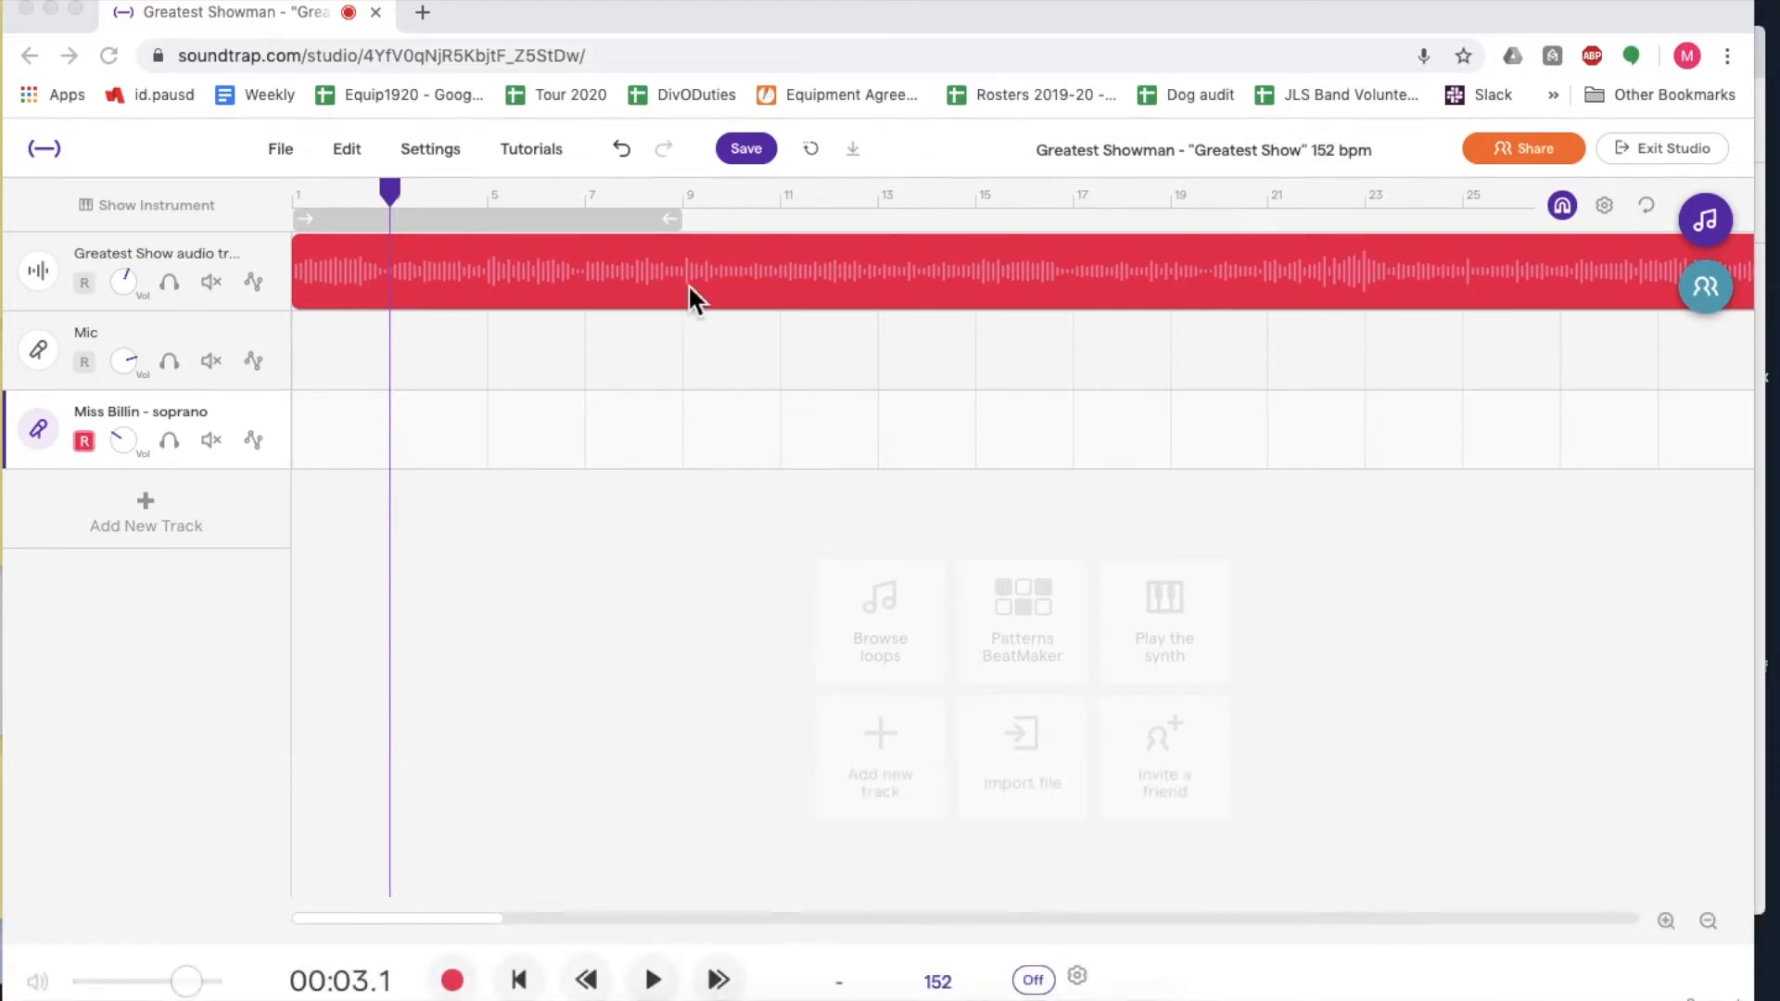
- Set the project tempo to 120 BPM and adjust the existing audio to match the new tempo
{"action": "left_click", "coordinate": [945, 987]}
{"action": "left_click", "coordinate": [939, 985]}
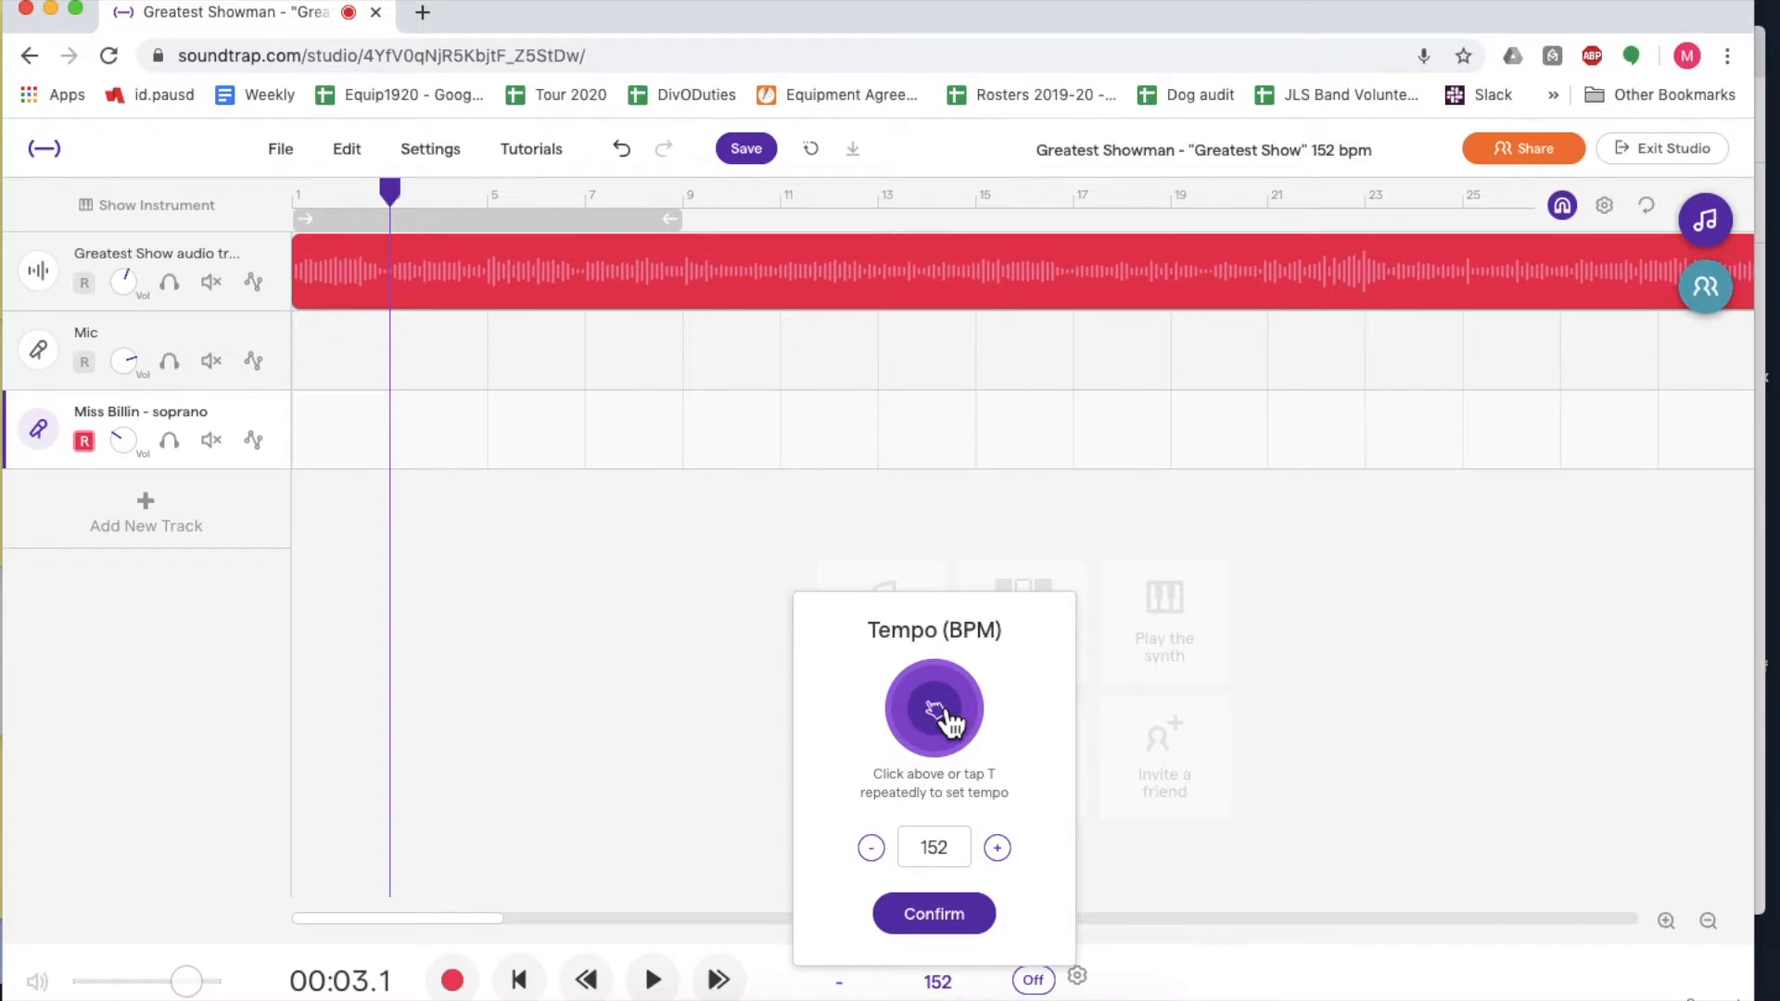
{"action": "left_click", "coordinate": [941, 712]}
{"action": "left_click", "coordinate": [939, 714]}
{"action": "left_click", "coordinate": [939, 714]}
{"action": "left_click", "coordinate": [922, 853]}
{"action": "left_click_drag", "start_coordinate": [923, 854], "coordinate": [961, 860]}
{"action": "type", "text": "120"}
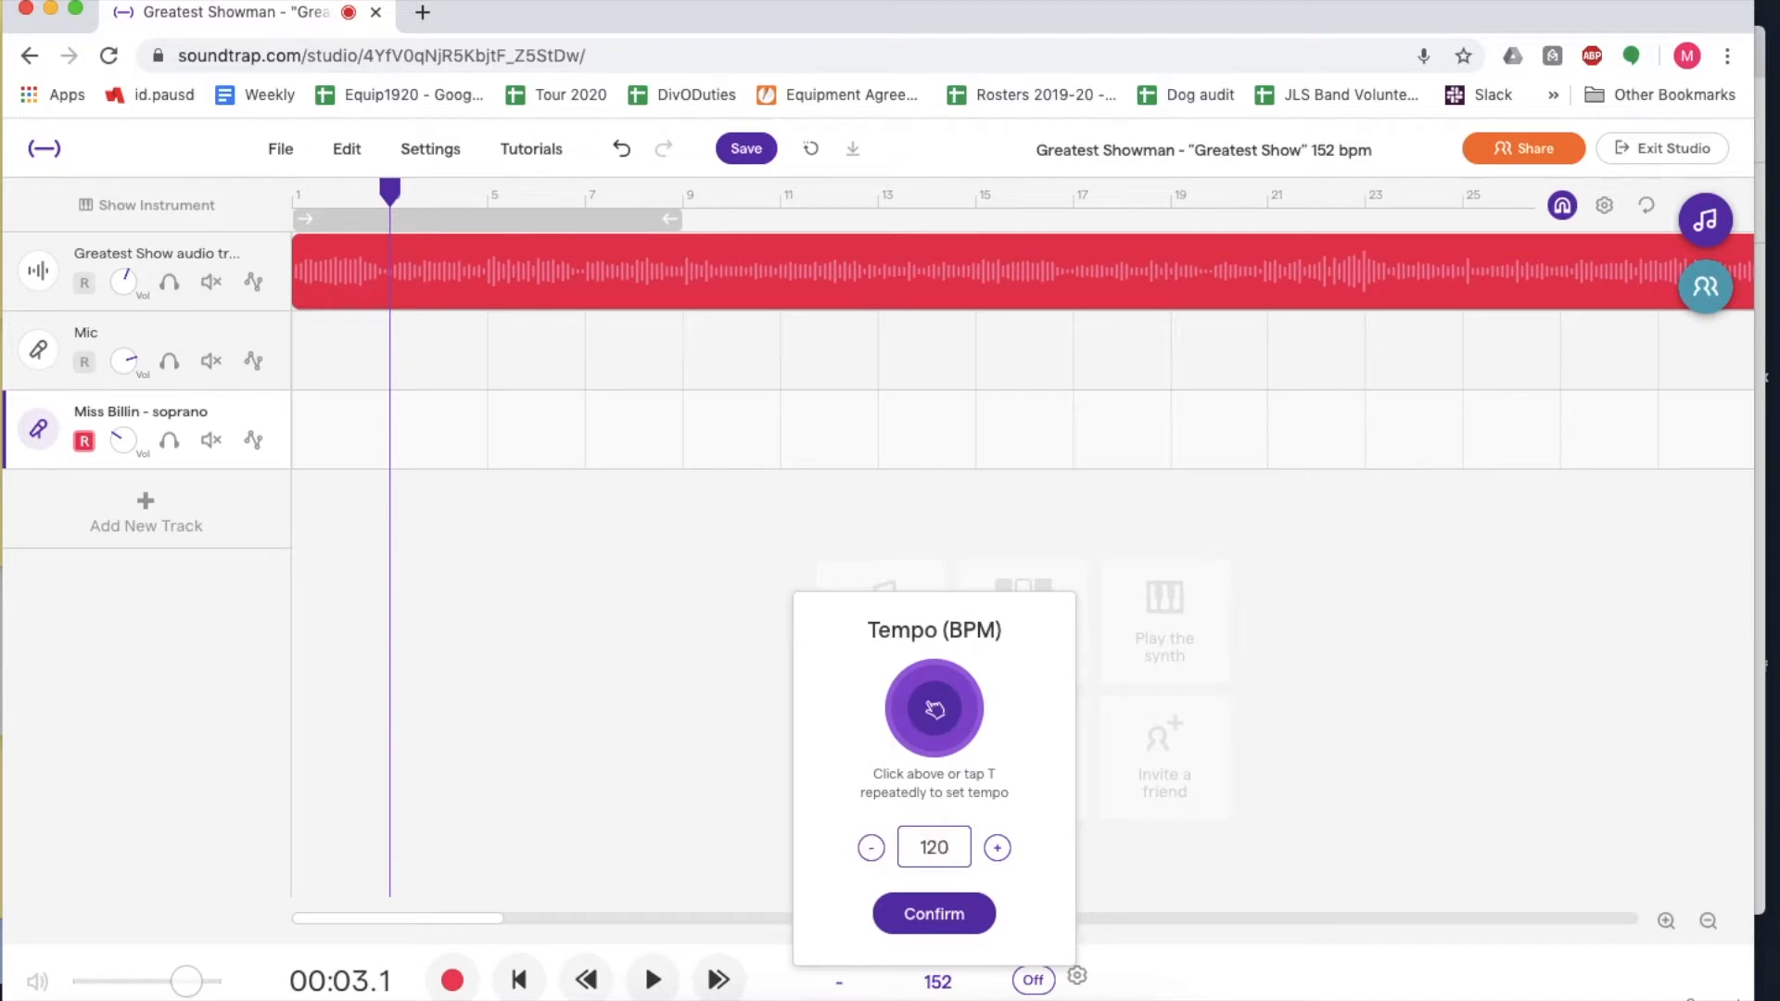
{"action": "left_click", "coordinate": [943, 935]}
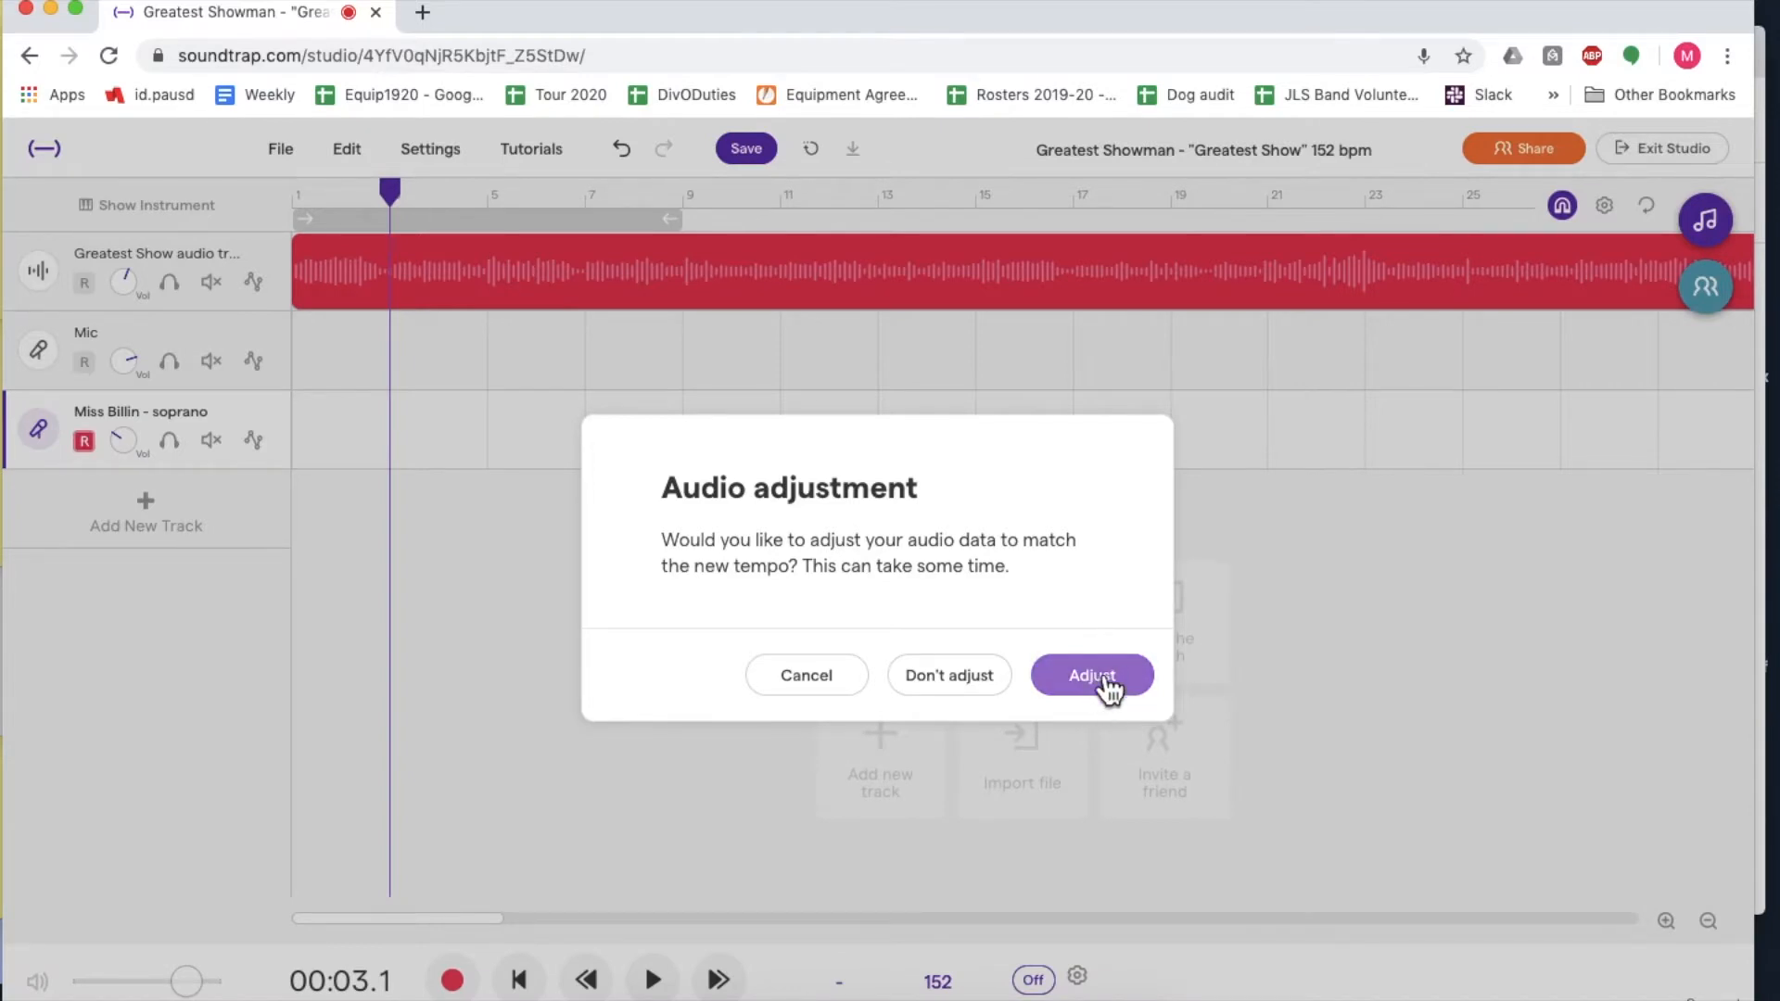
{"action": "left_click", "coordinate": [1102, 679]}
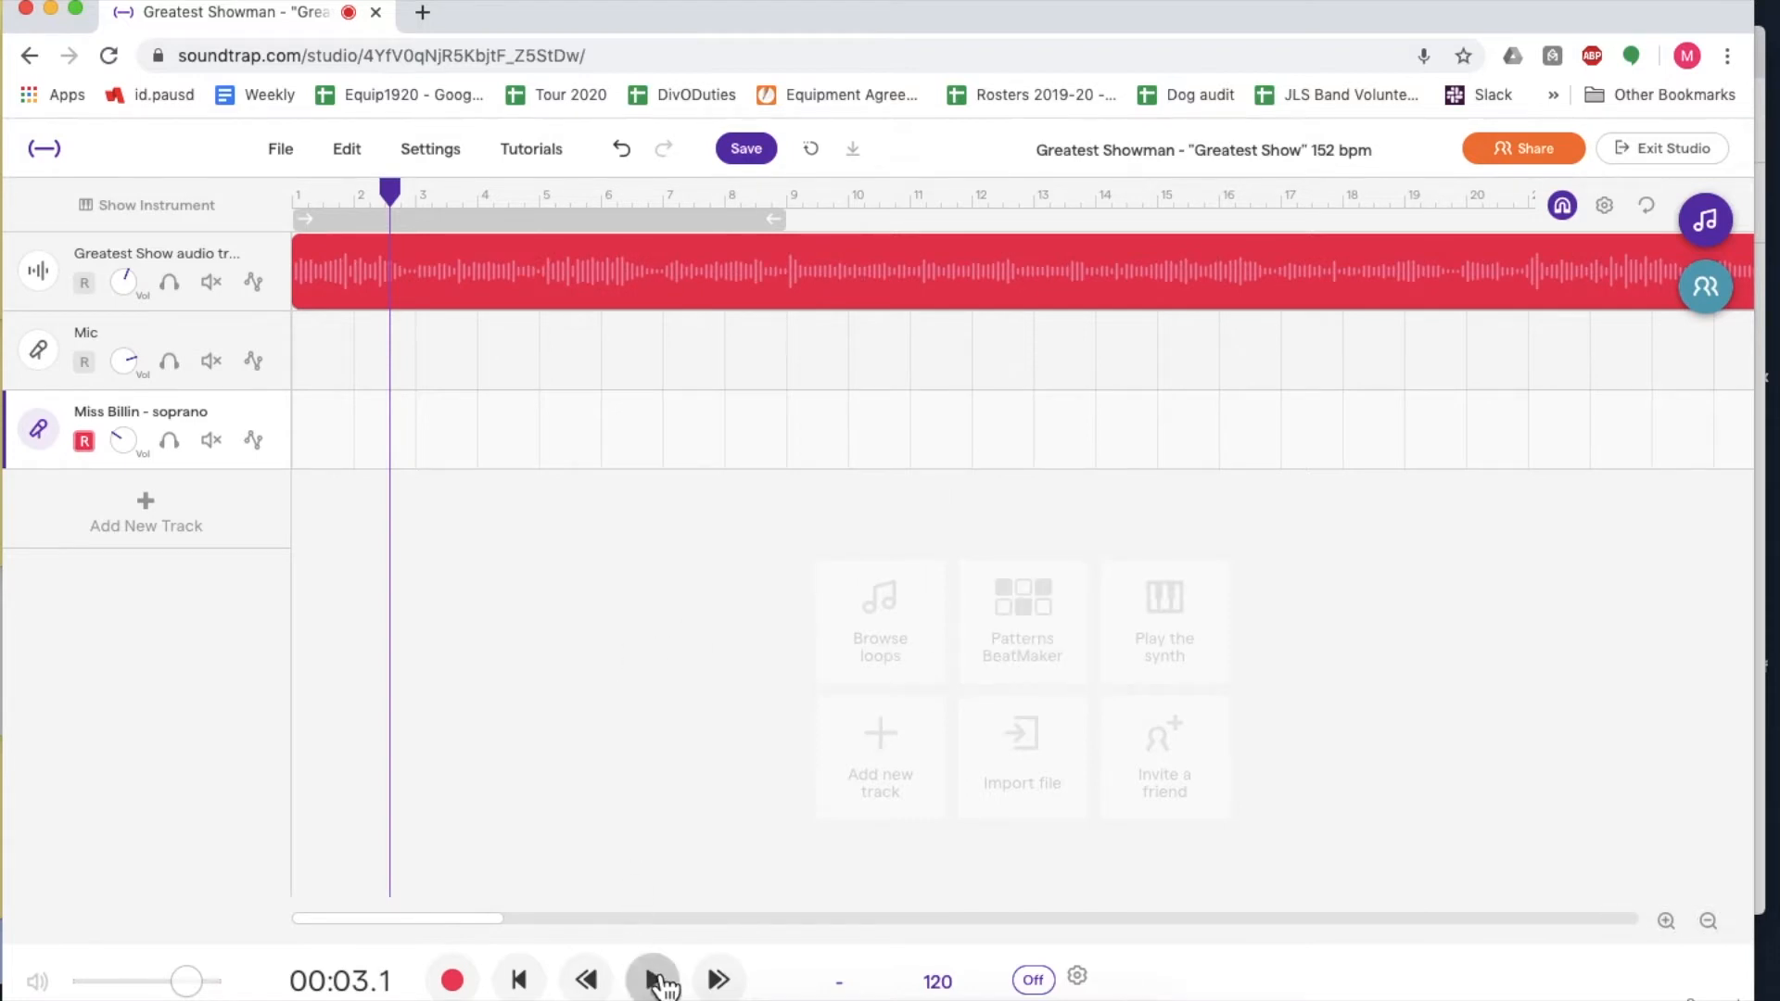
- Play the backing track from the beginning to hear the new tempo
{"action": "left_click", "coordinate": [306, 191]}
{"action": "left_click", "coordinate": [296, 193]}
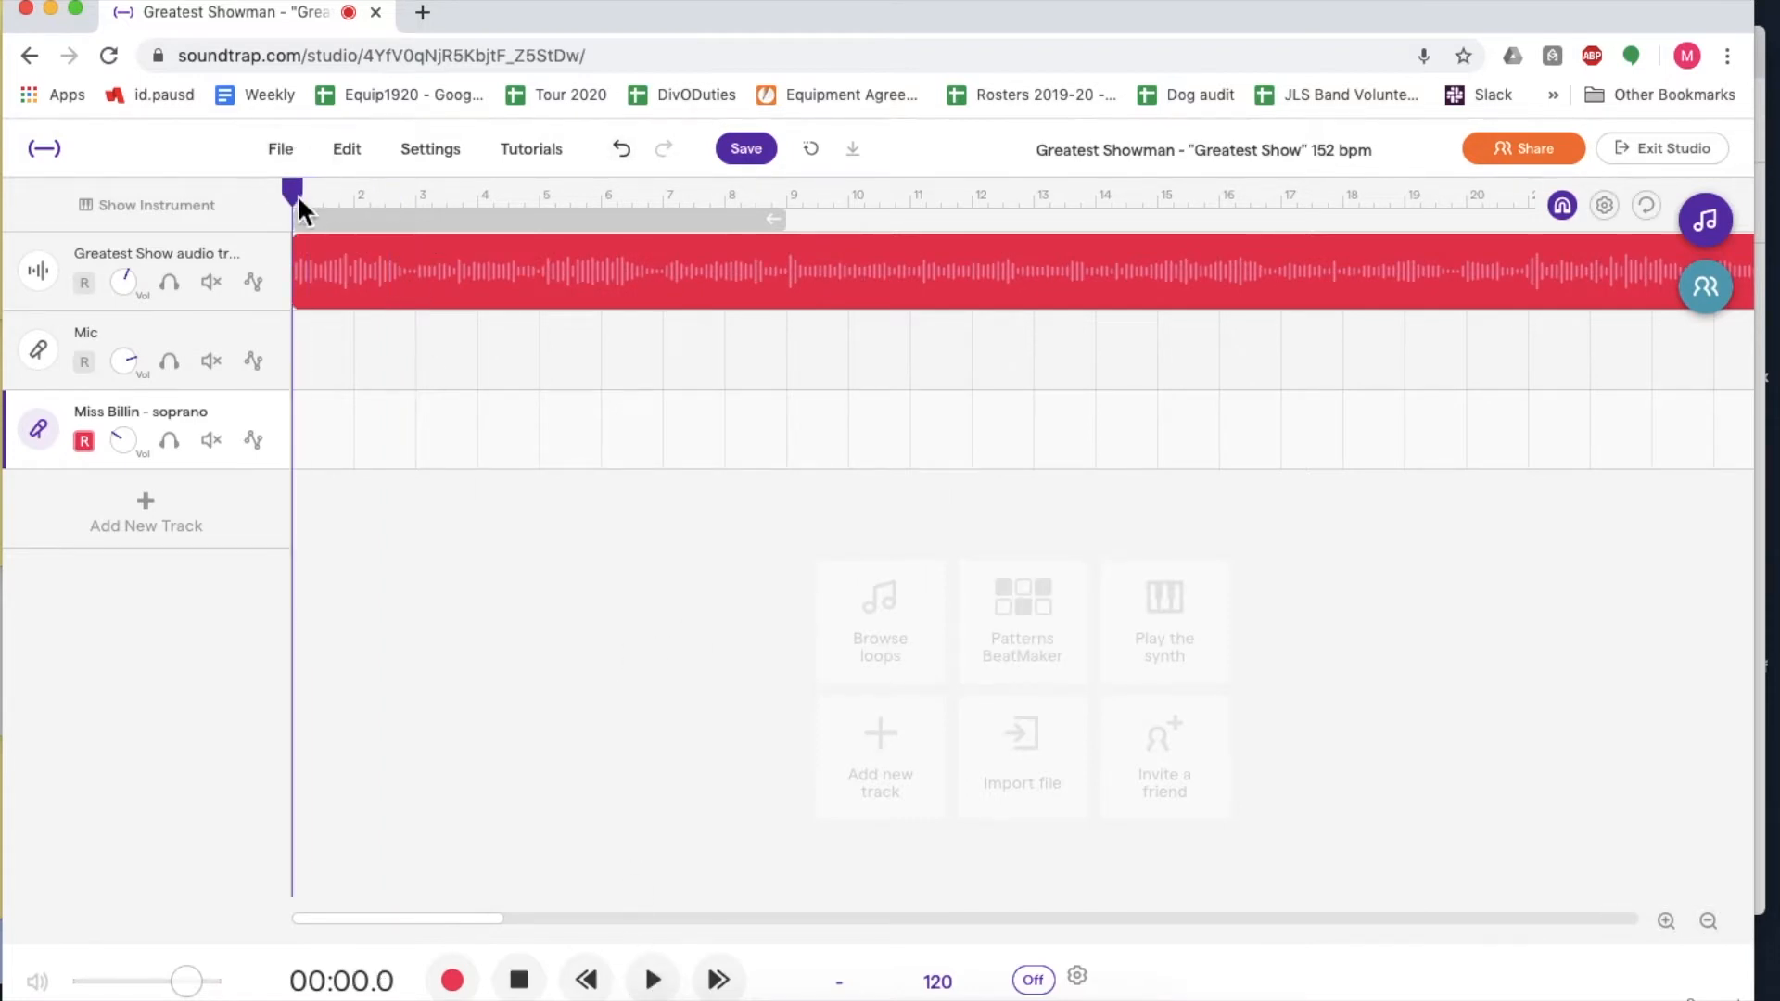
{"action": "left_click", "coordinate": [655, 980]}
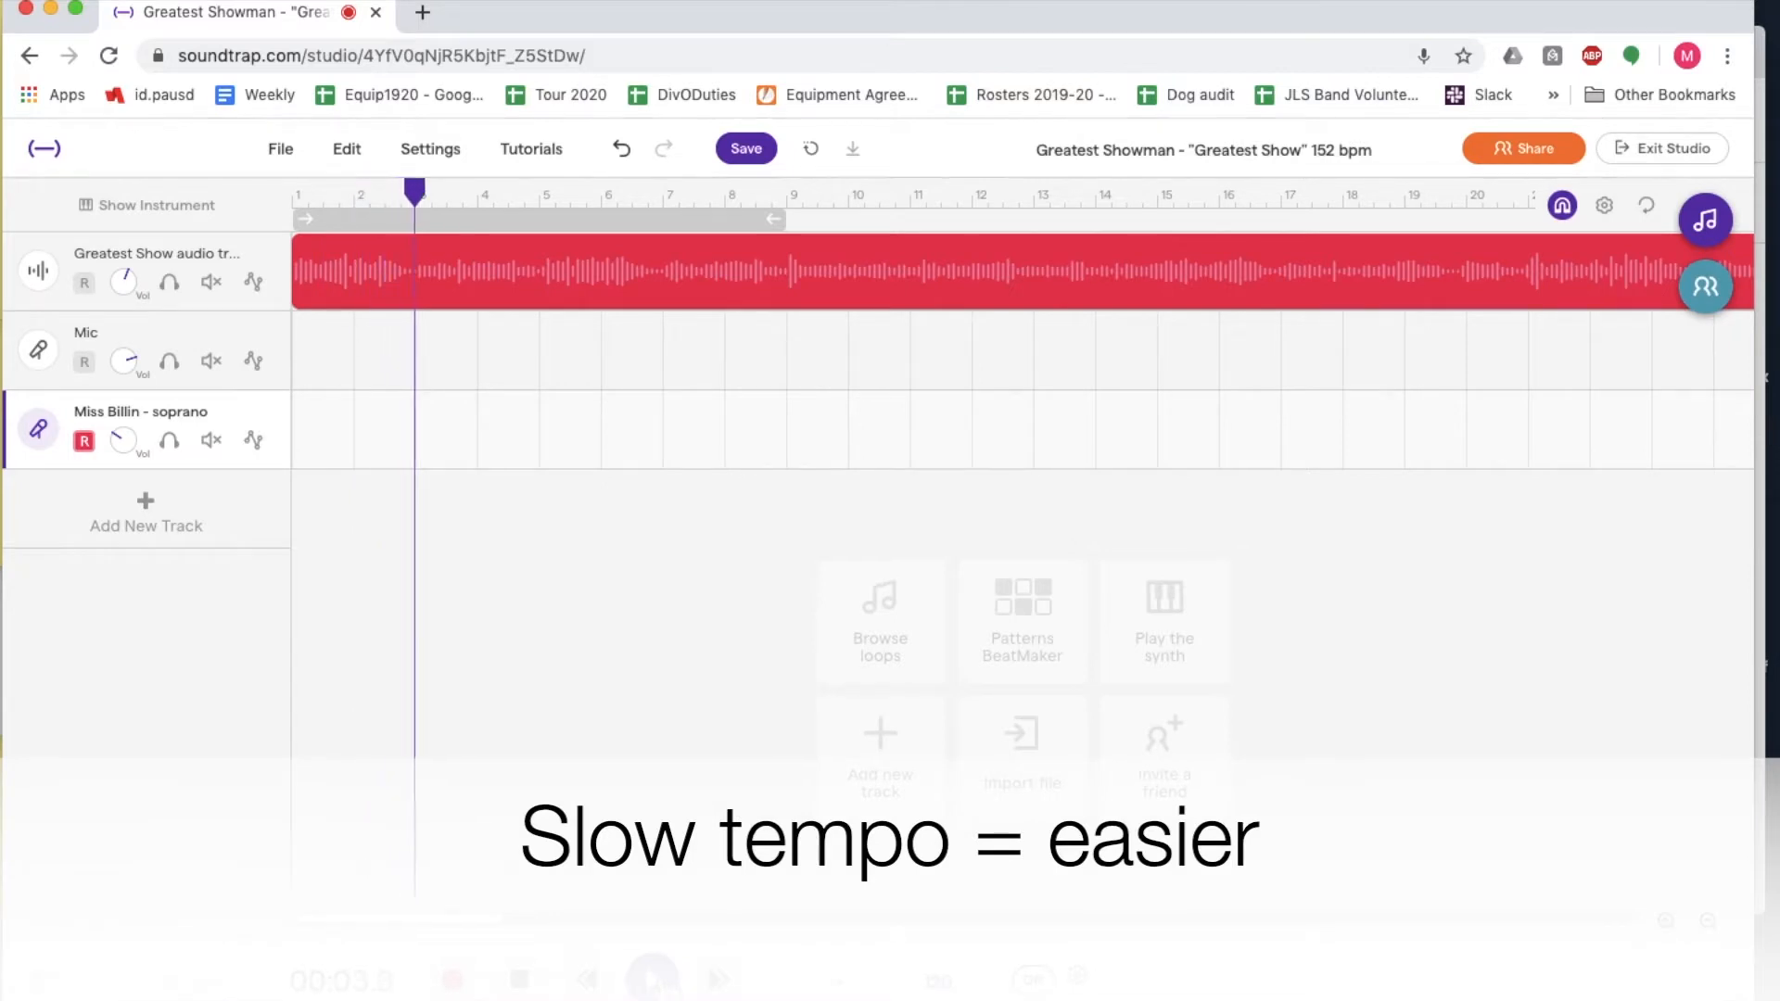
{"action": "left_click", "coordinate": [525, 985]}
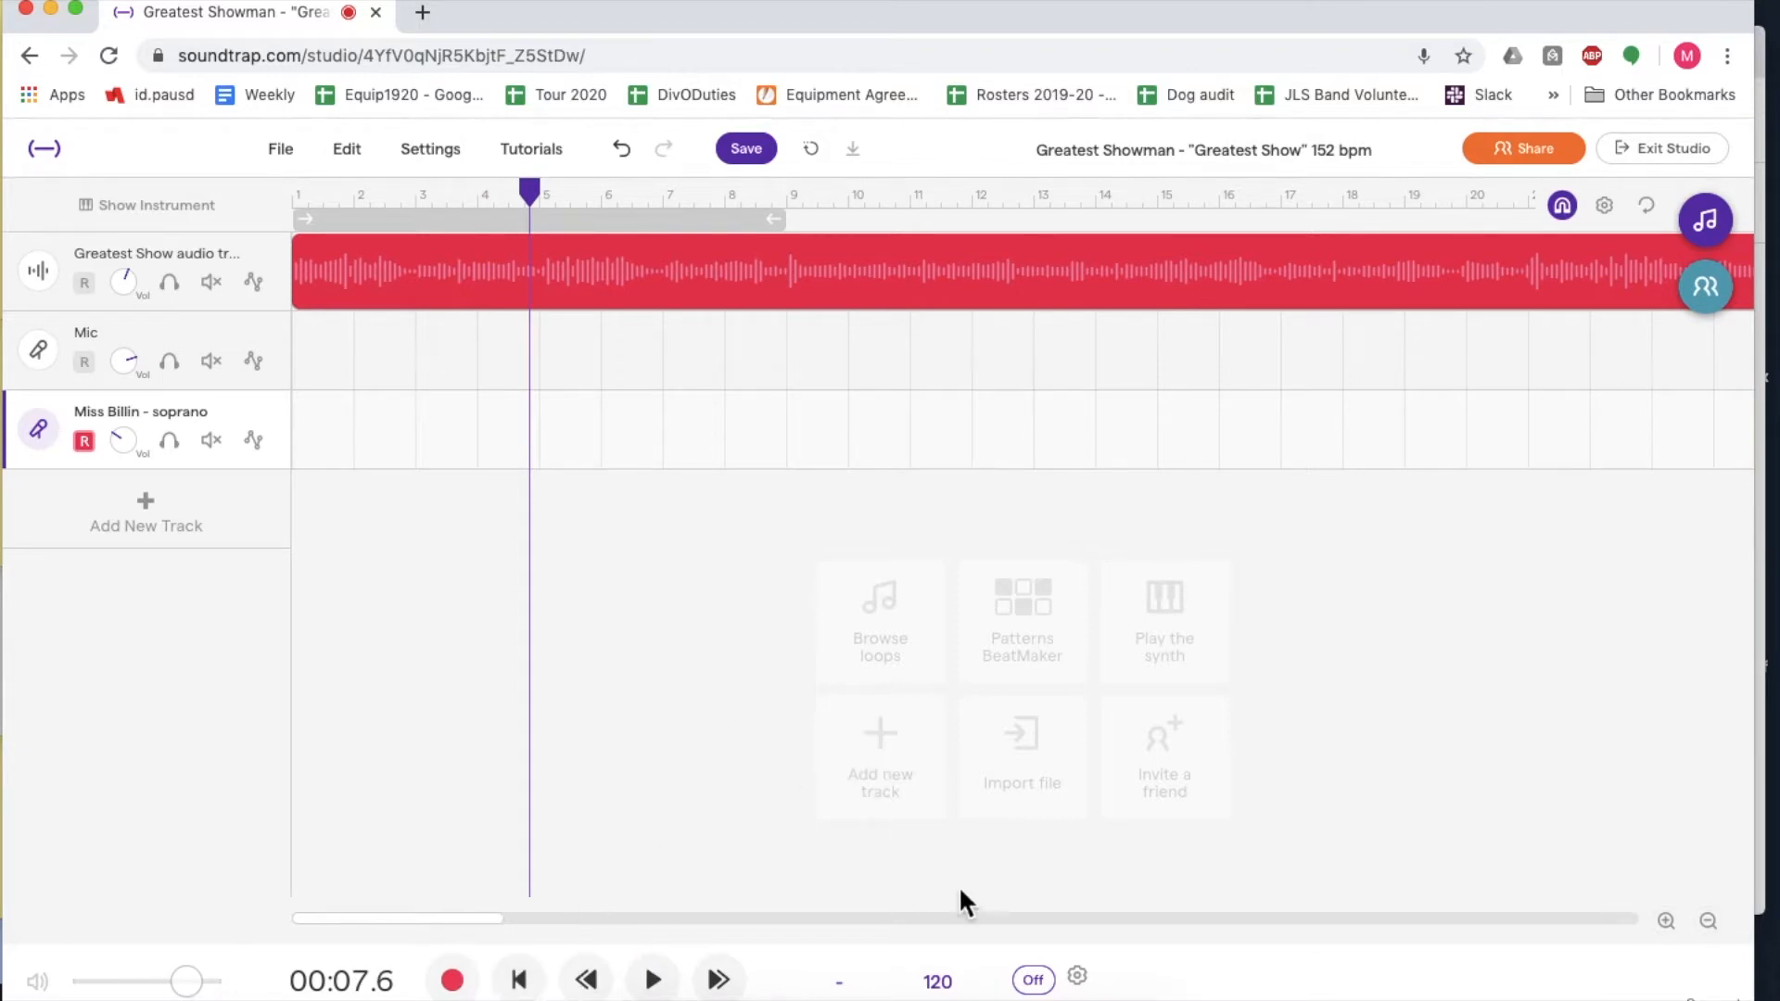
- Turn on the metronome and slightly lower its volume
{"action": "left_click", "coordinate": [1037, 981]}
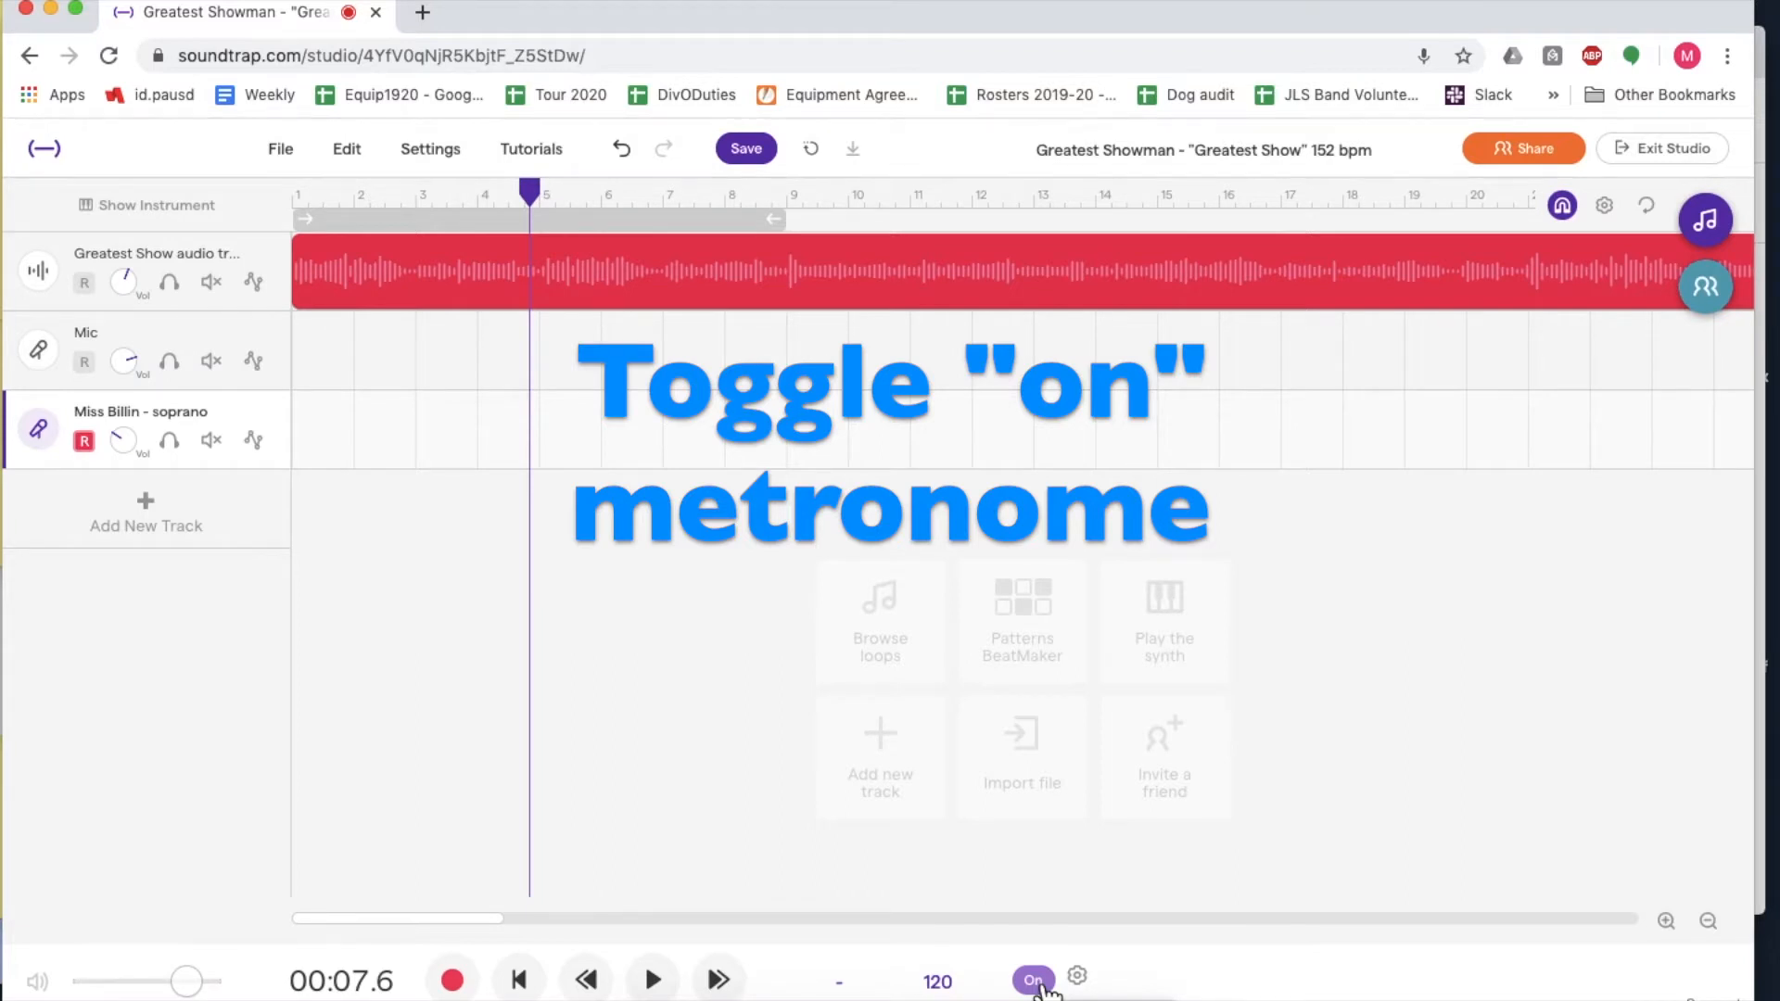
{"action": "left_click", "coordinate": [1079, 977]}
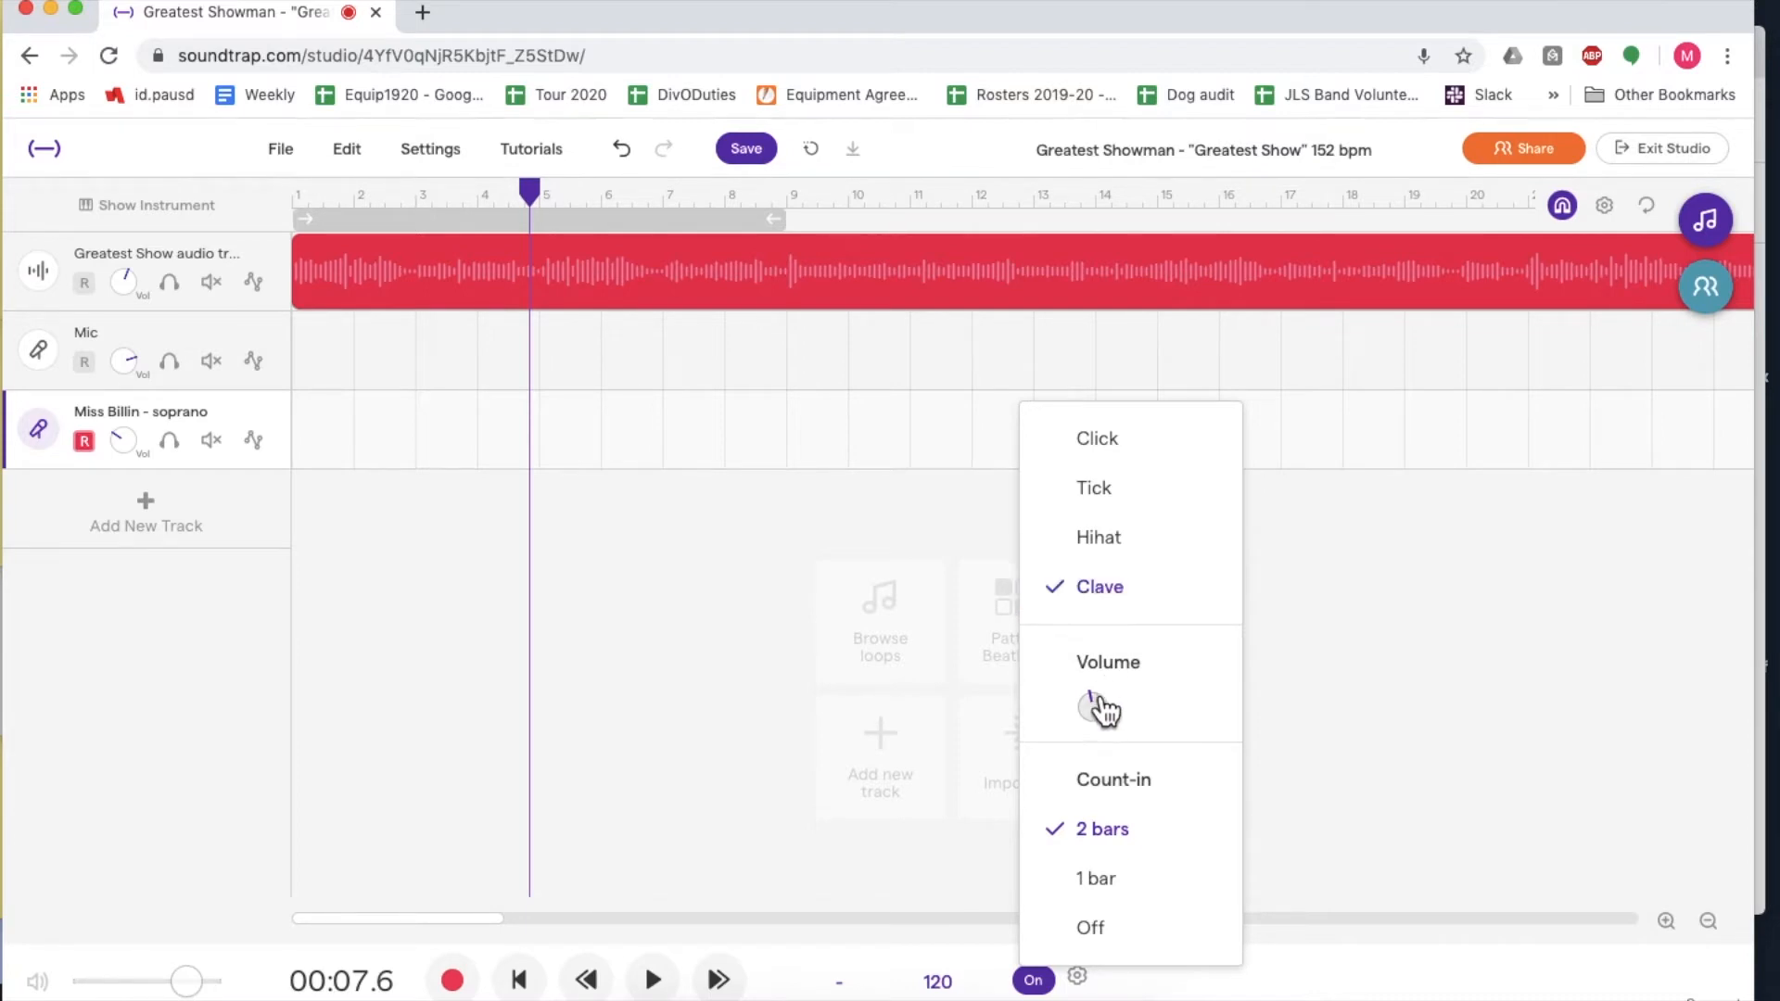
{"action": "left_click_drag", "start_coordinate": [1094, 721], "coordinate": [1110, 777]}
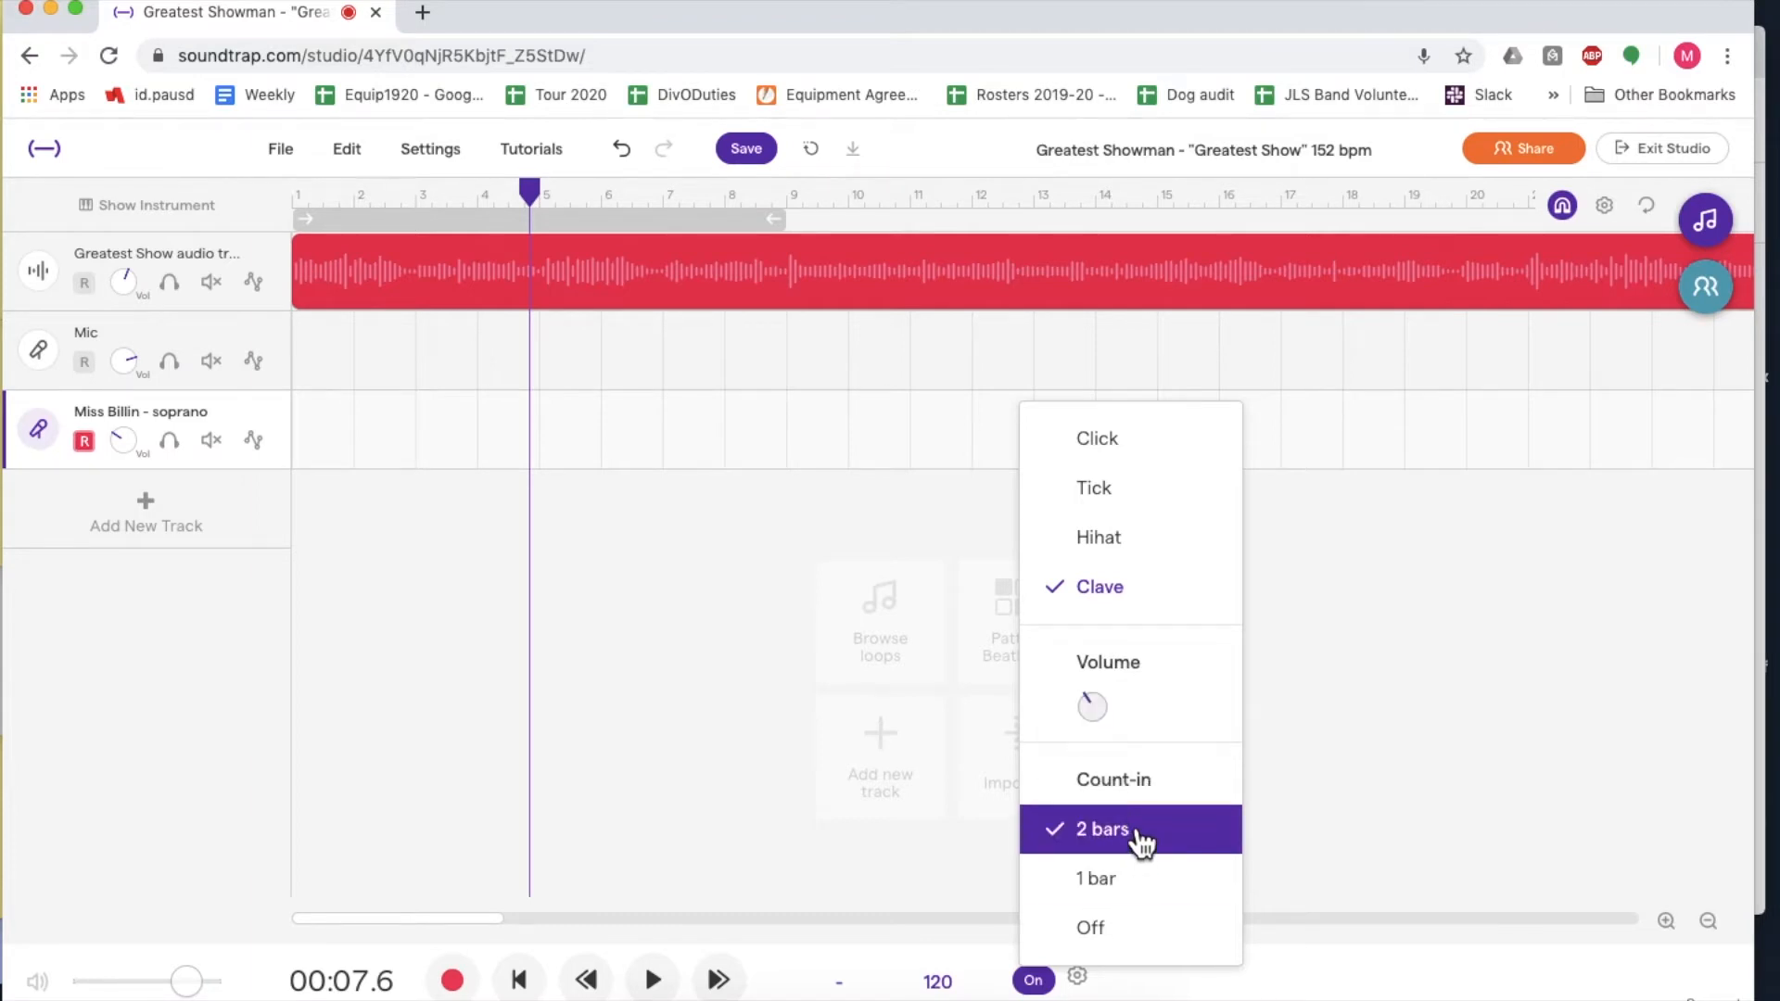
{"action": "left_click", "coordinate": [1272, 804]}
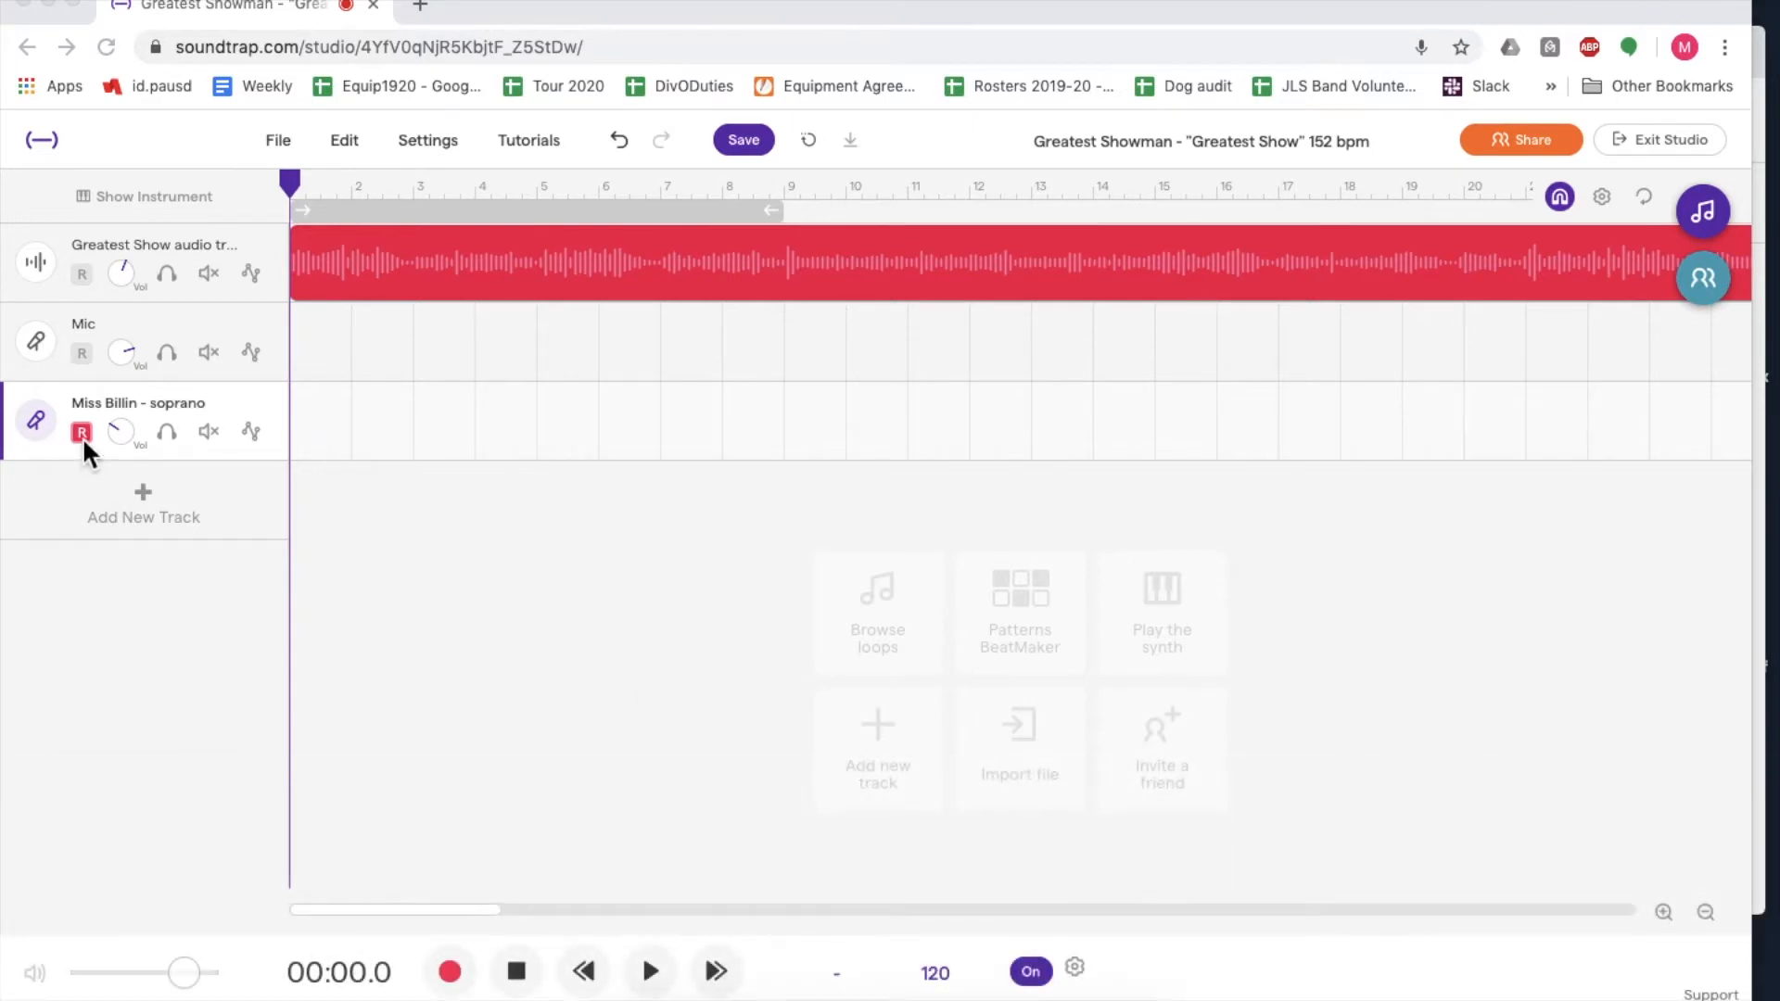
- Raise the soprano track's volume to maximum and return the playhead to the start of the song
{"action": "left_click", "coordinate": [116, 442]}
{"action": "left_click_drag", "start_coordinate": [115, 413], "coordinate": [149, 252]}
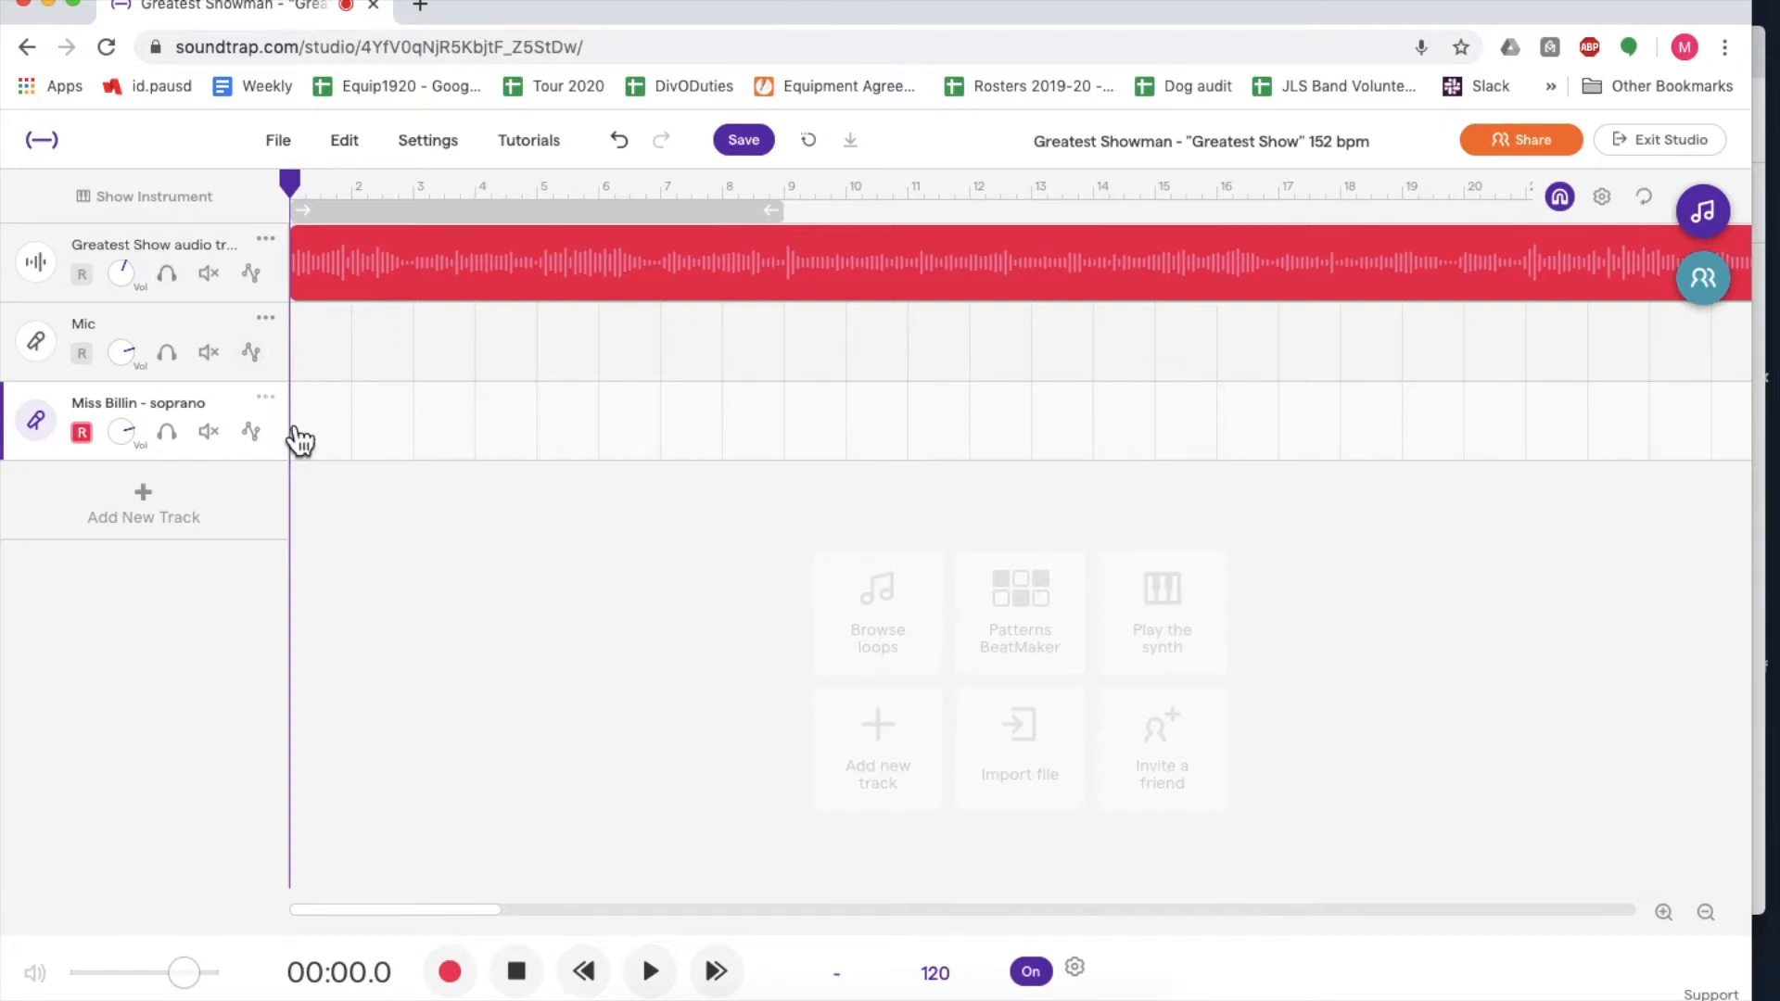
{"action": "left_click", "coordinate": [512, 186]}
{"action": "left_click", "coordinate": [294, 183]}
{"action": "left_click_drag", "start_coordinate": [138, 436], "coordinate": [141, 349]}
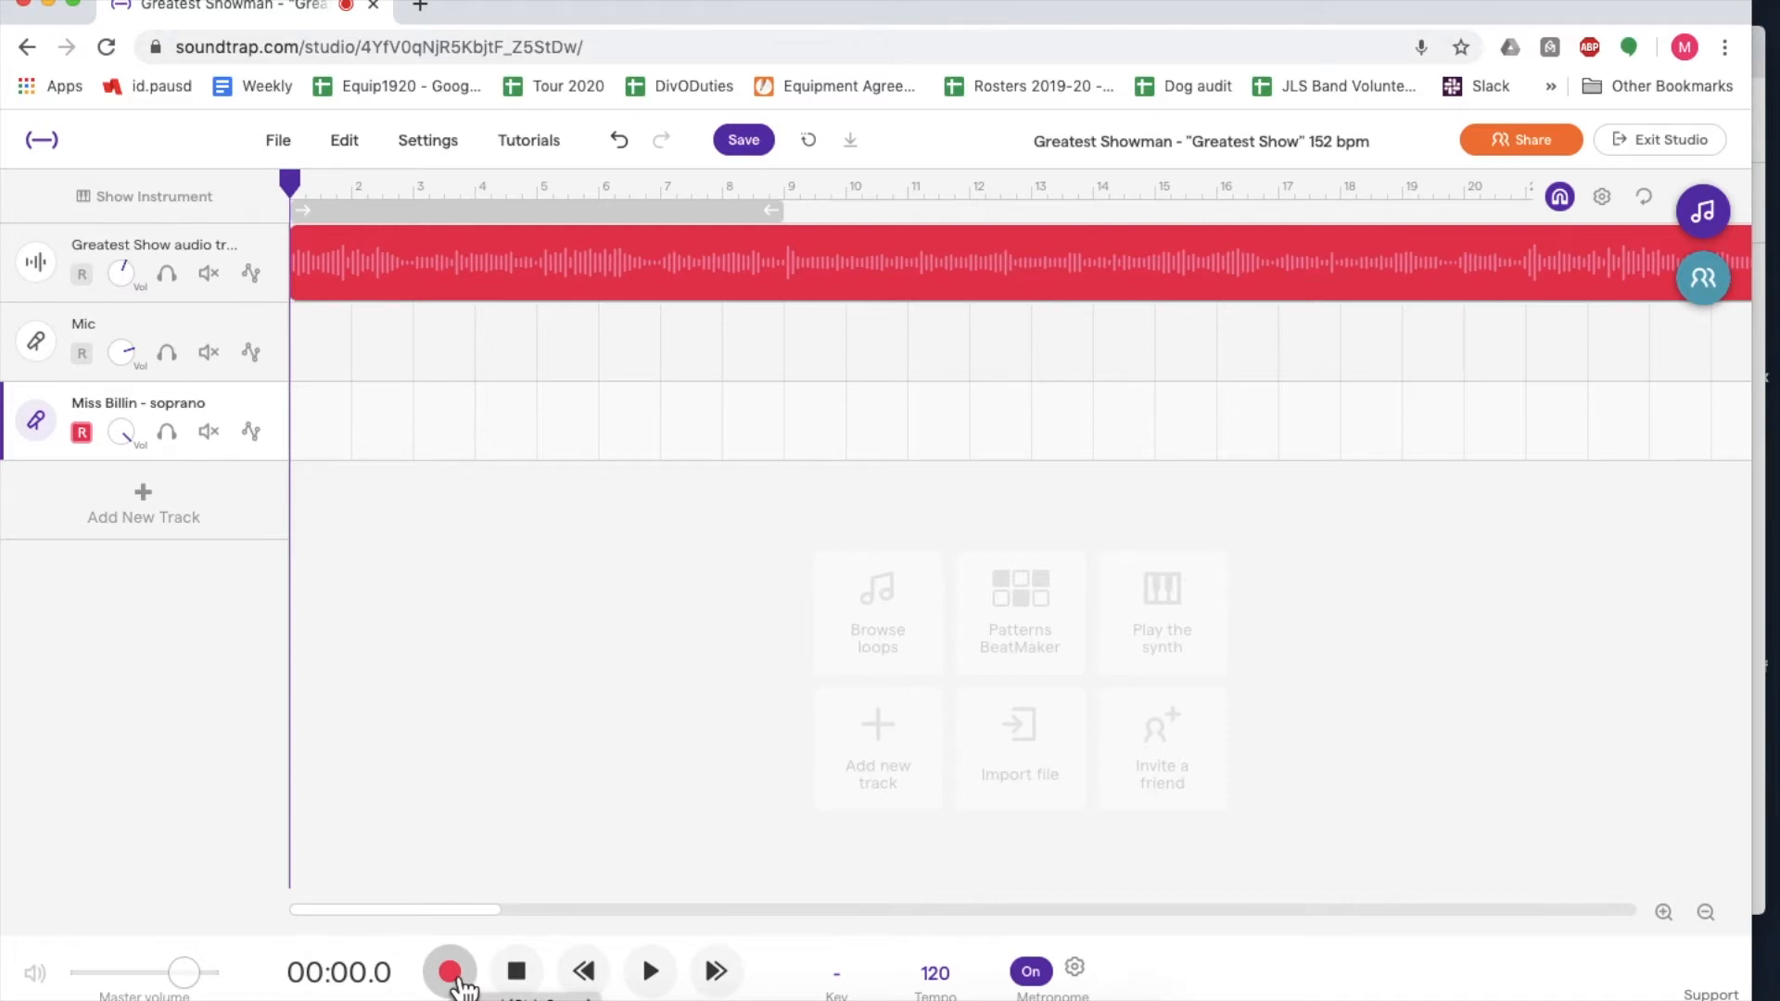
- Record about 18 seconds of vocals on the soprano track from the start, and play back the beginning of the take
{"action": "left_click", "coordinate": [452, 975]}
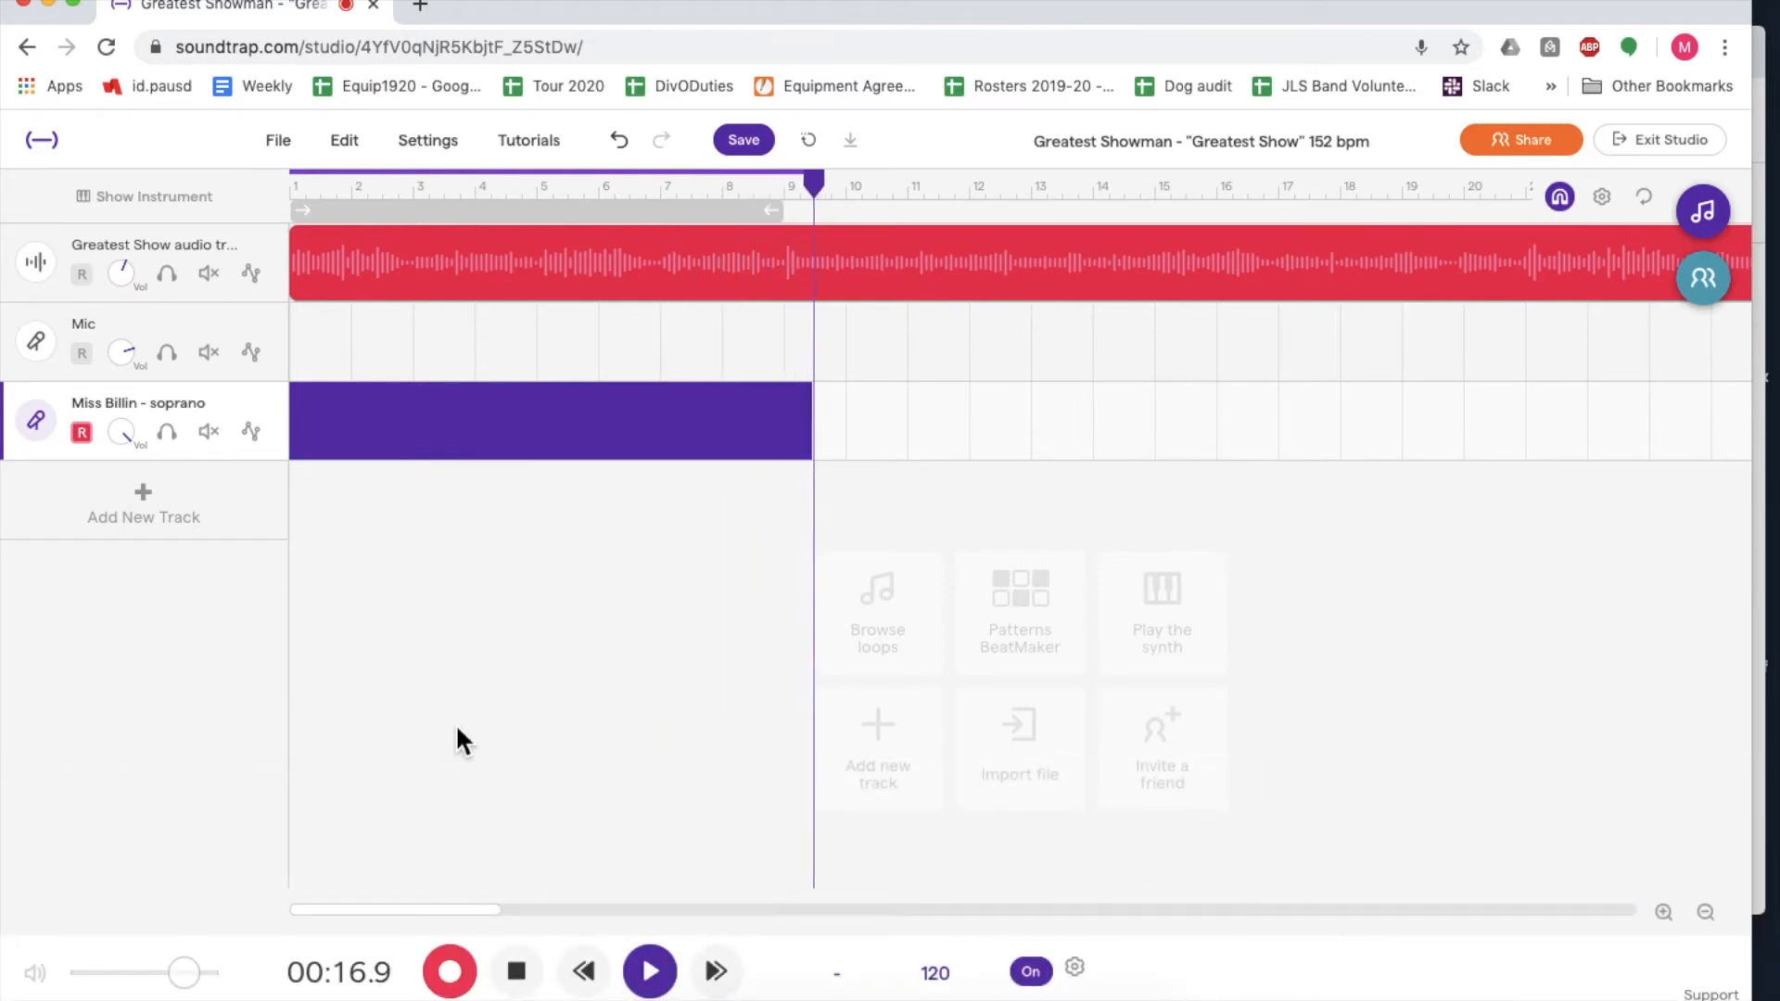
{"action": "left_click", "coordinate": [517, 971]}
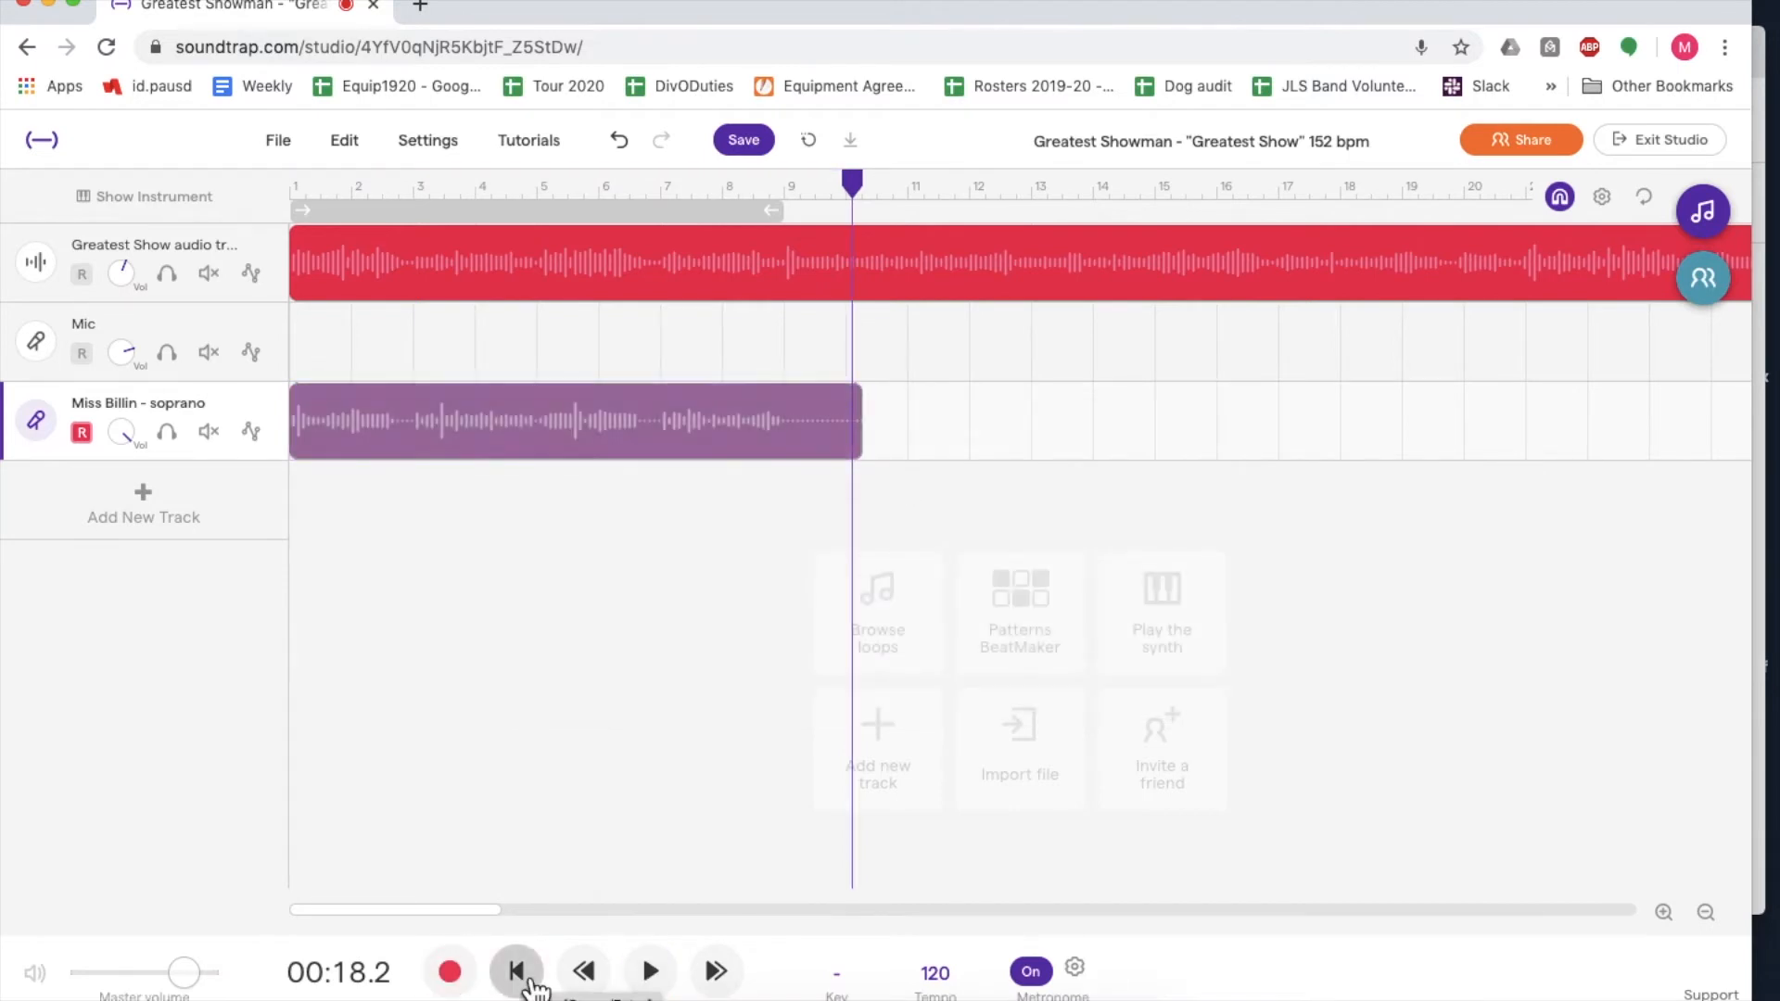
{"action": "left_click", "coordinate": [300, 188]}
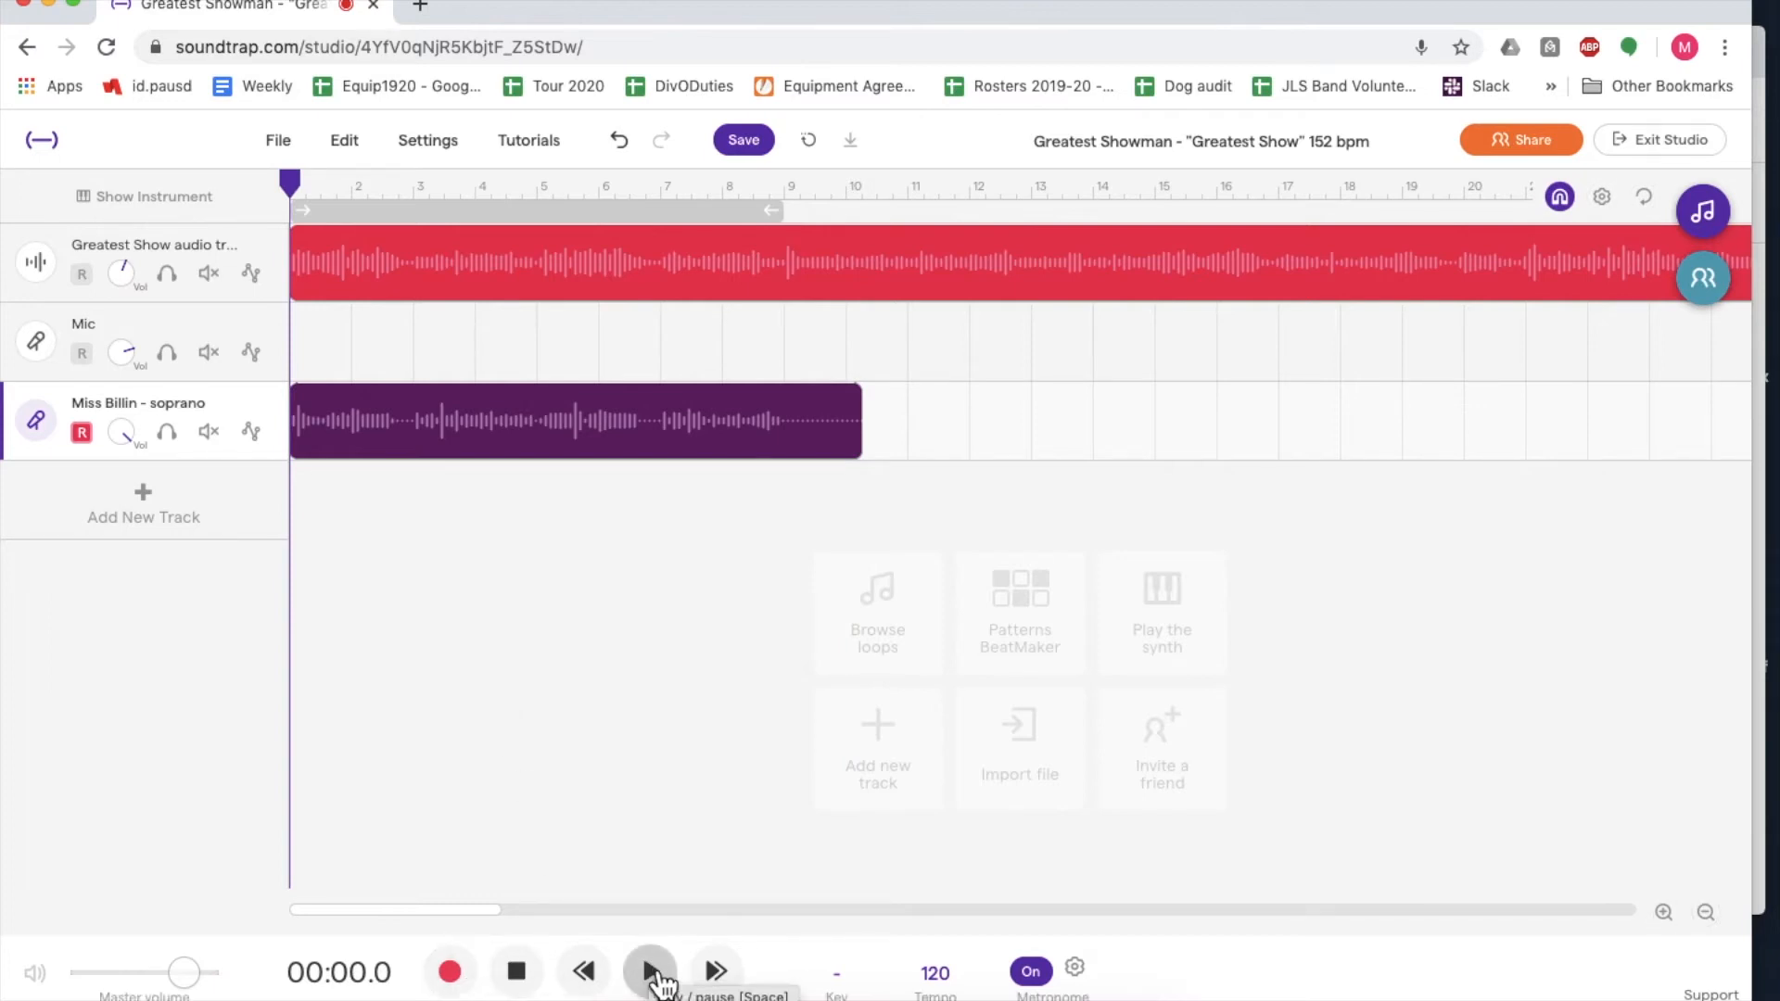
{"action": "mouse_move", "coordinate": [345, 431]}
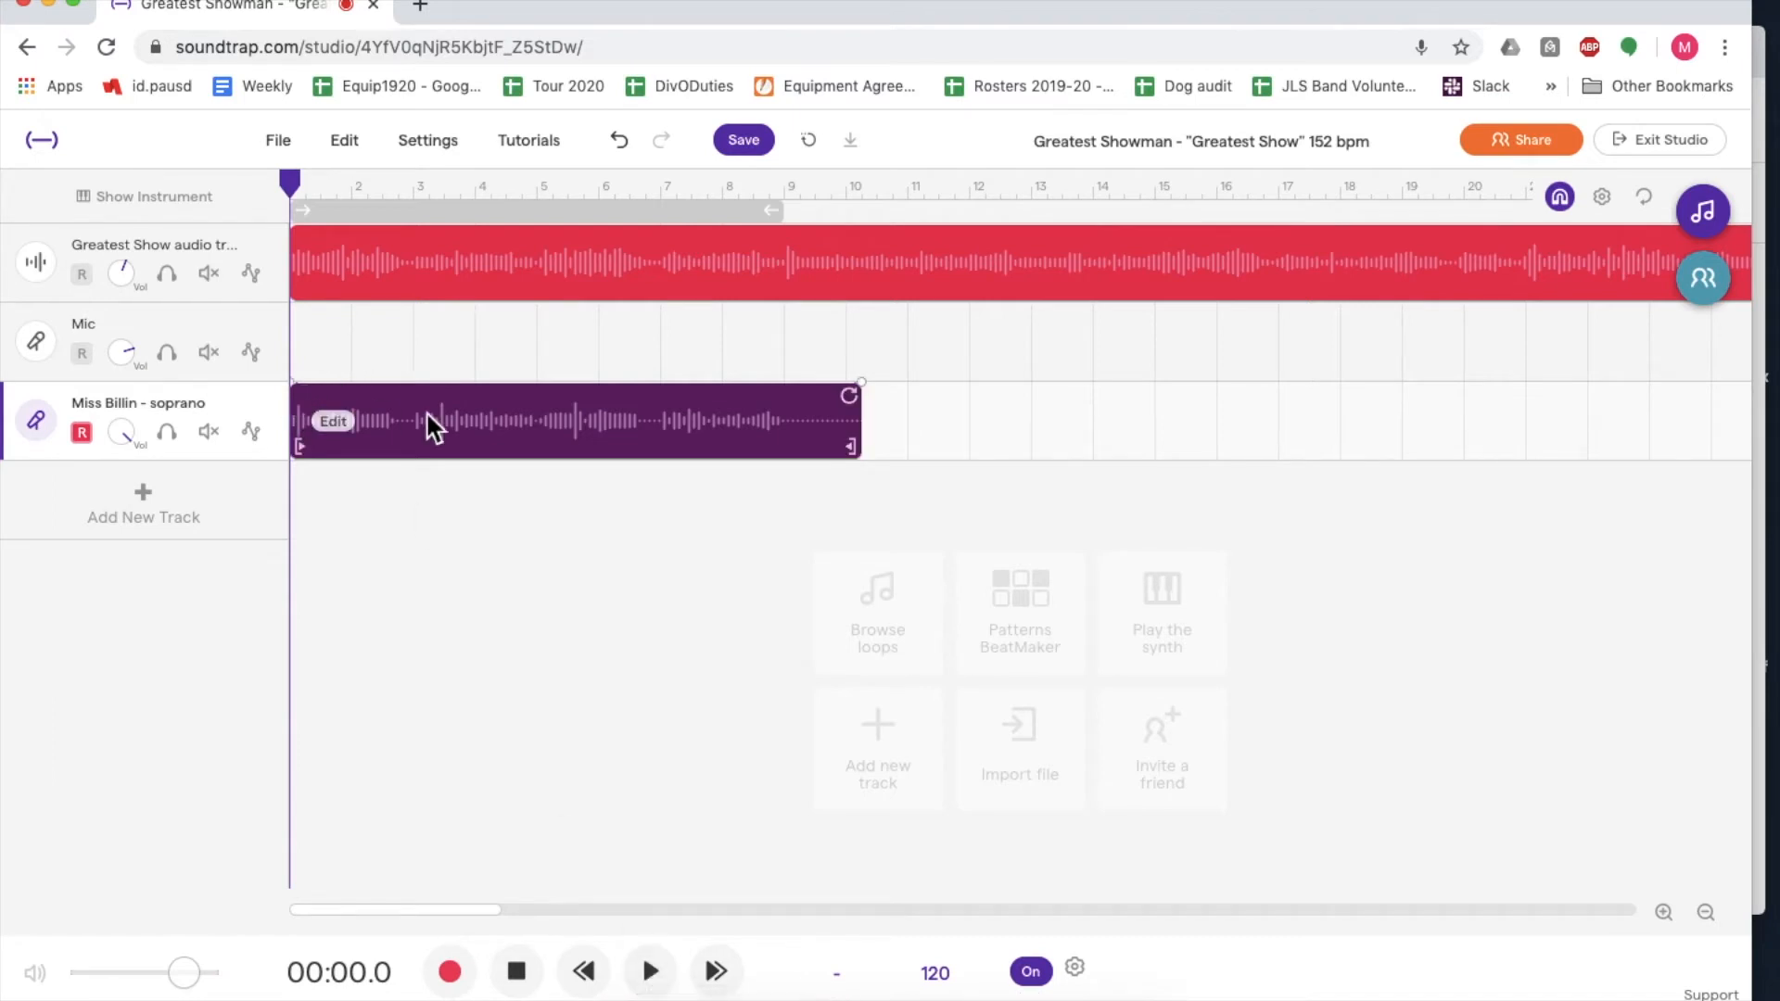
{"action": "left_click", "coordinate": [652, 974]}
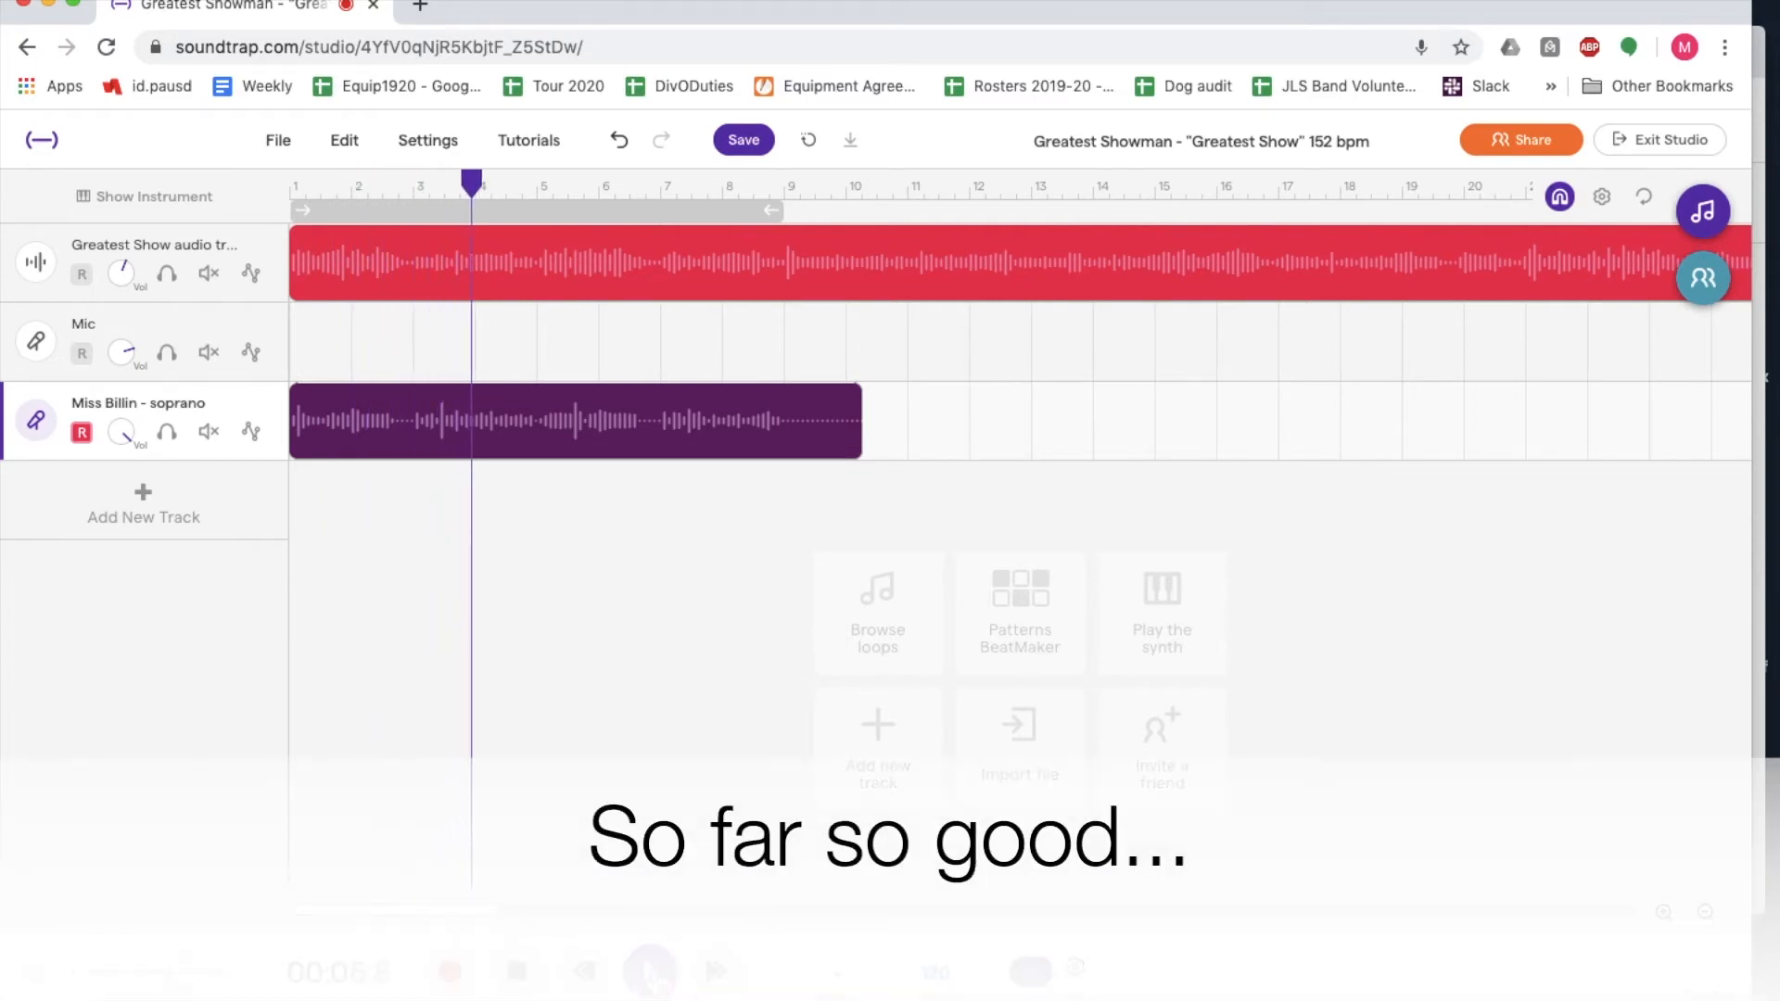
{"action": "left_click", "coordinate": [519, 974]}
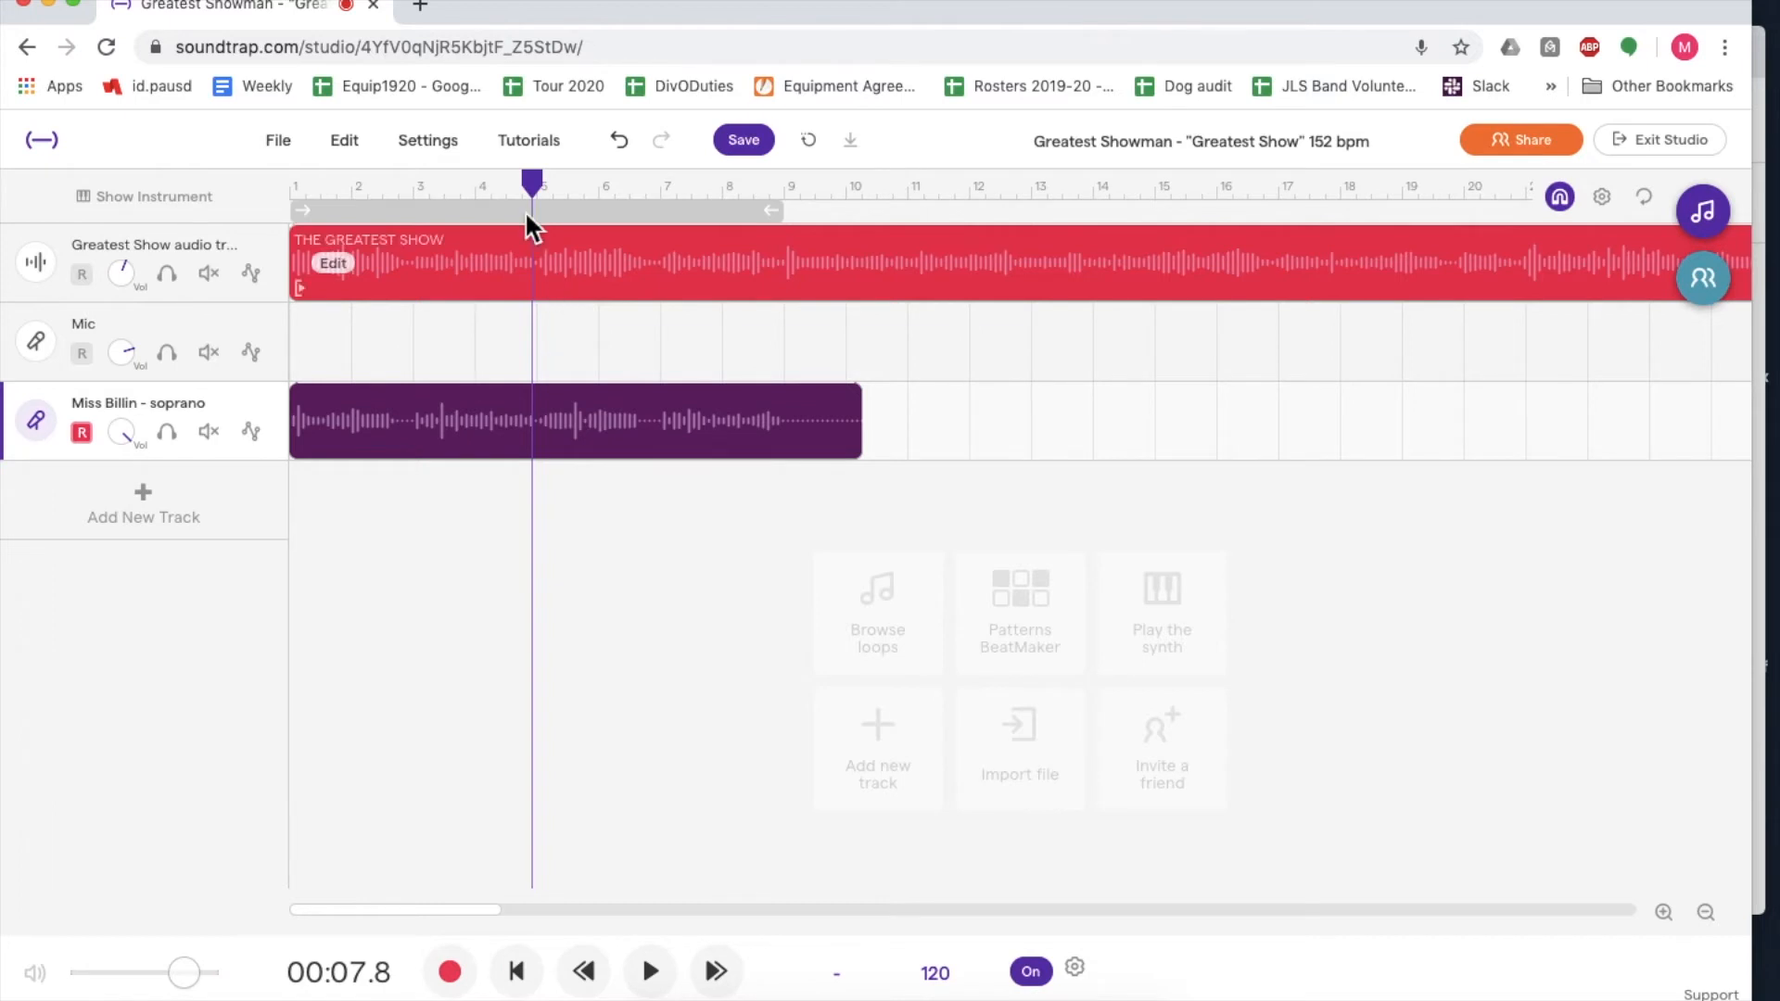
- Re-record the soprano part from bar 5, at 8.0 seconds, through to about 17.8 seconds
{"action": "left_click", "coordinate": [533, 186]}
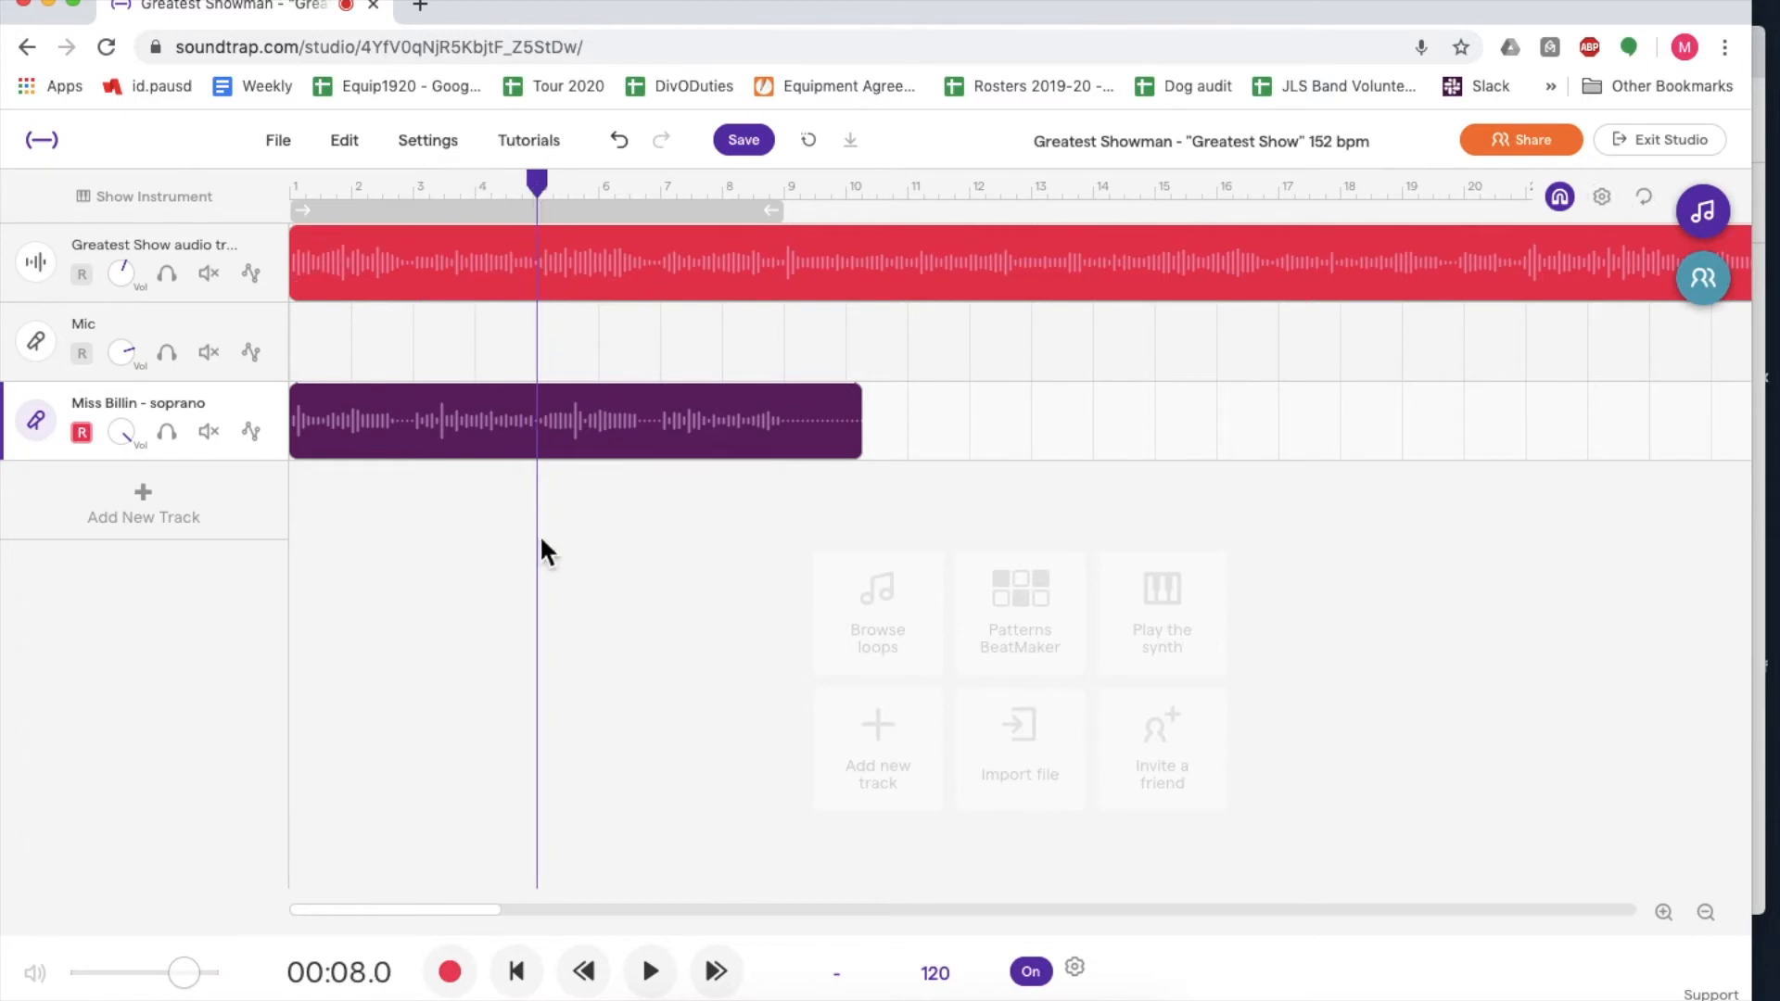
{"action": "scroll", "coordinate": [584, 540], "scroll_direction": "up", "scroll_amount": 5}
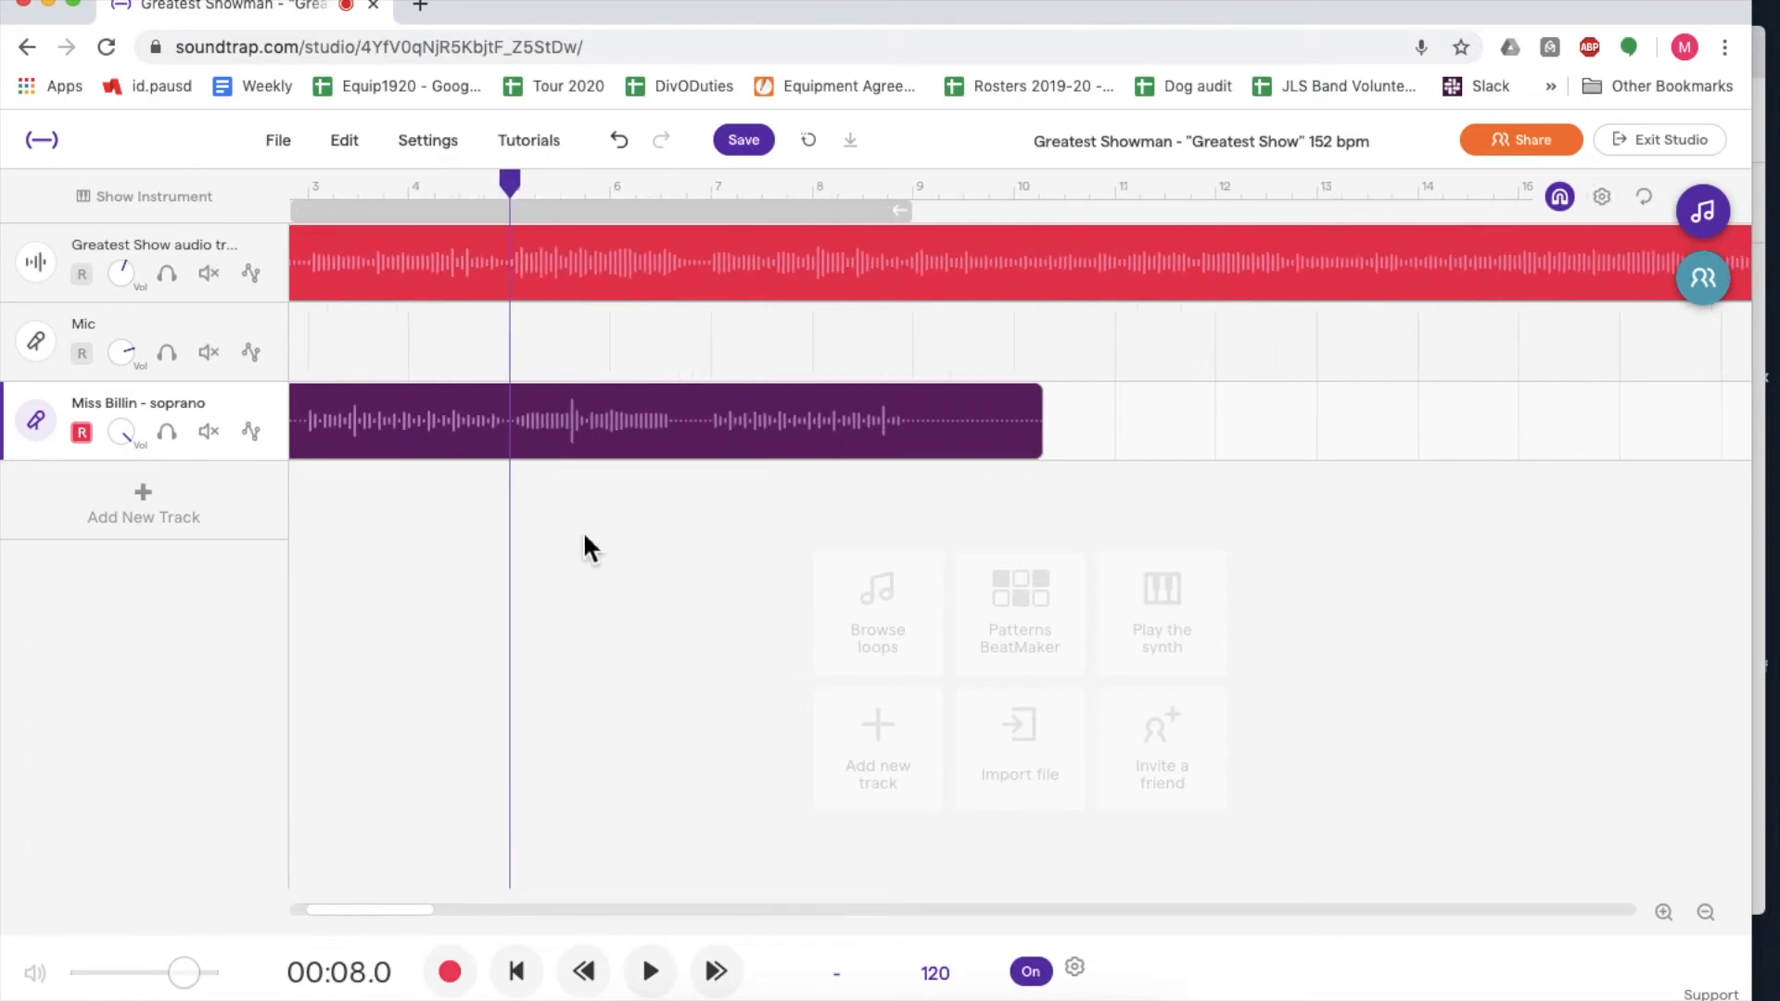
{"action": "scroll", "coordinate": [582, 530], "scroll_direction": "down", "scroll_amount": 3}
{"action": "scroll", "coordinate": [582, 530], "scroll_direction": "up", "scroll_amount": 3}
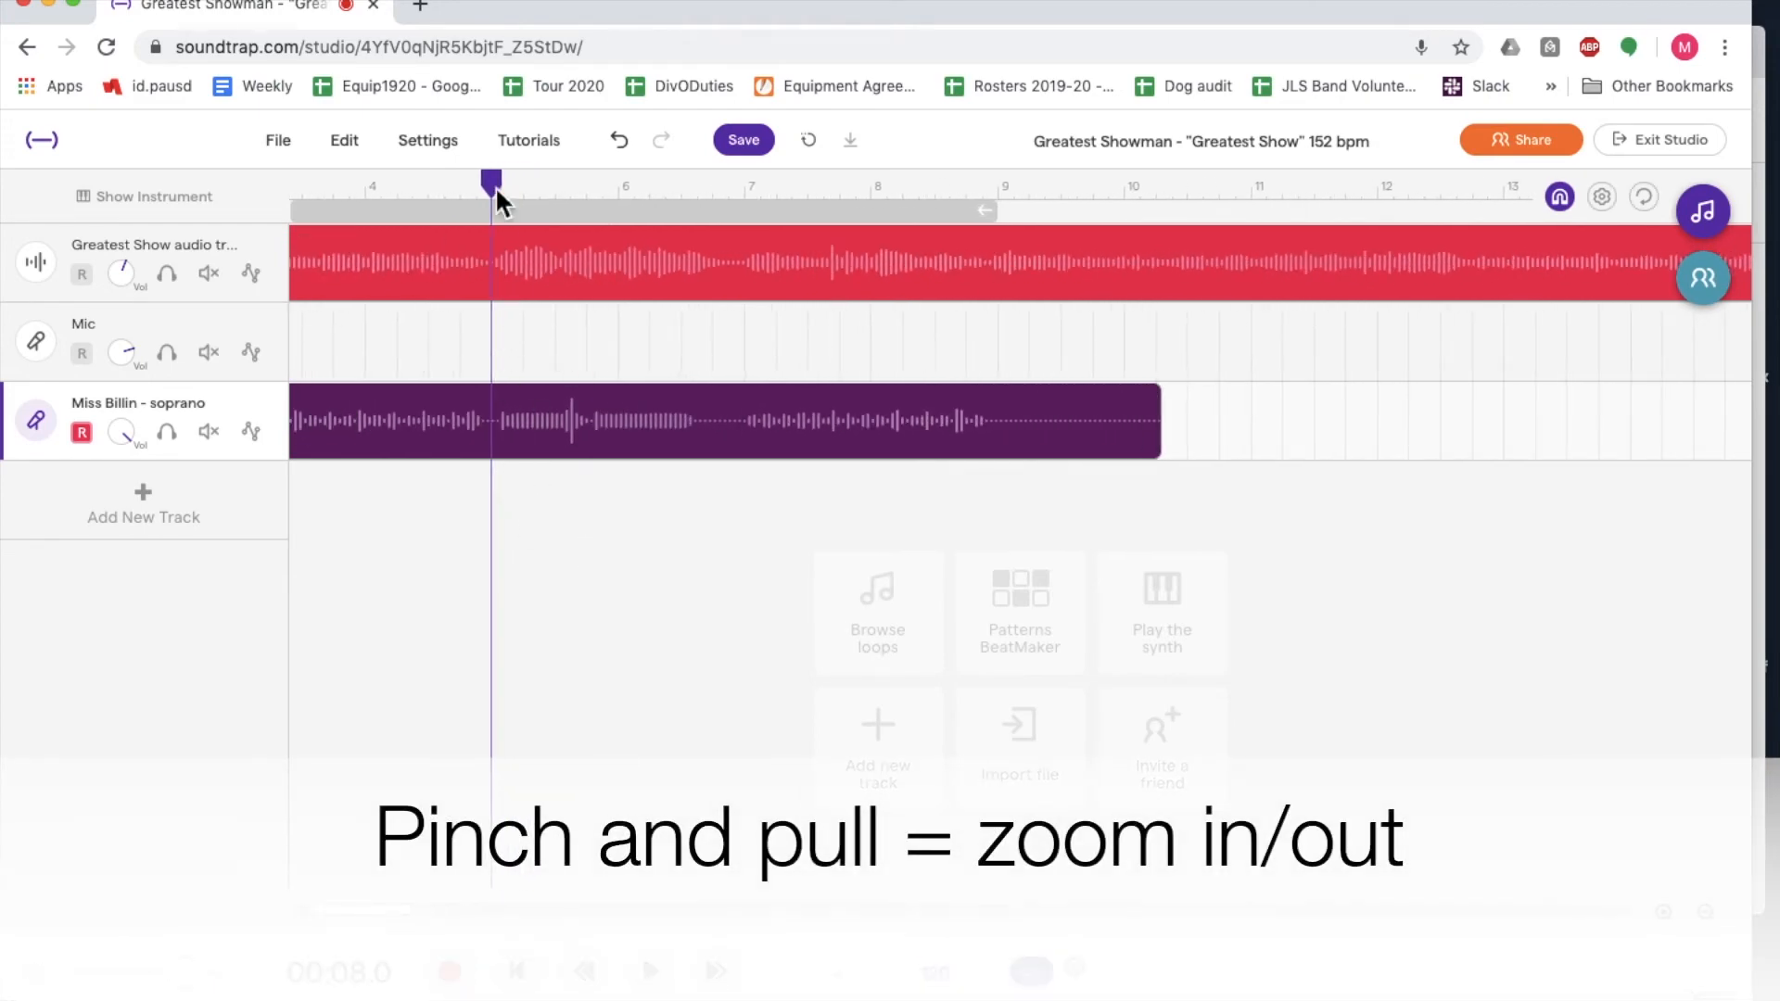
{"action": "mouse_move", "coordinate": [510, 182]}
{"action": "left_mouse_down"}
{"action": "mouse_move", "coordinate": [536, 182]}
{"action": "mouse_move", "coordinate": [498, 182]}
{"action": "left_mouse_up"}
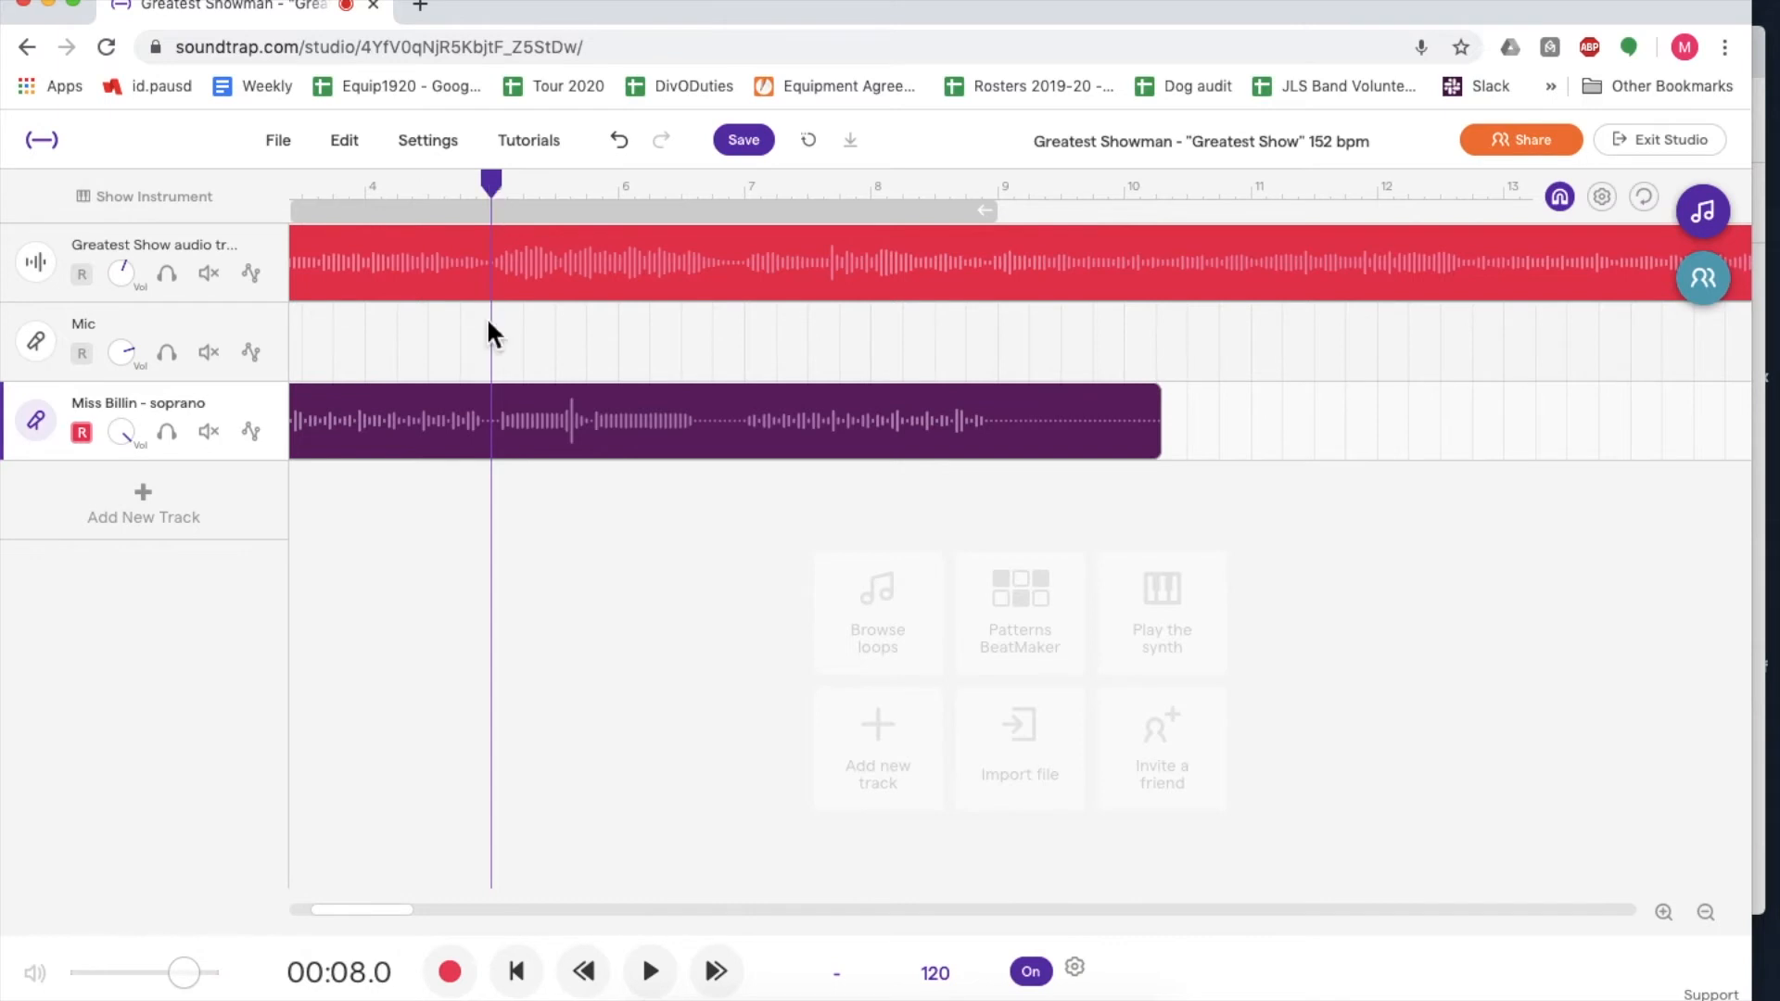
{"action": "left_click", "coordinate": [452, 974]}
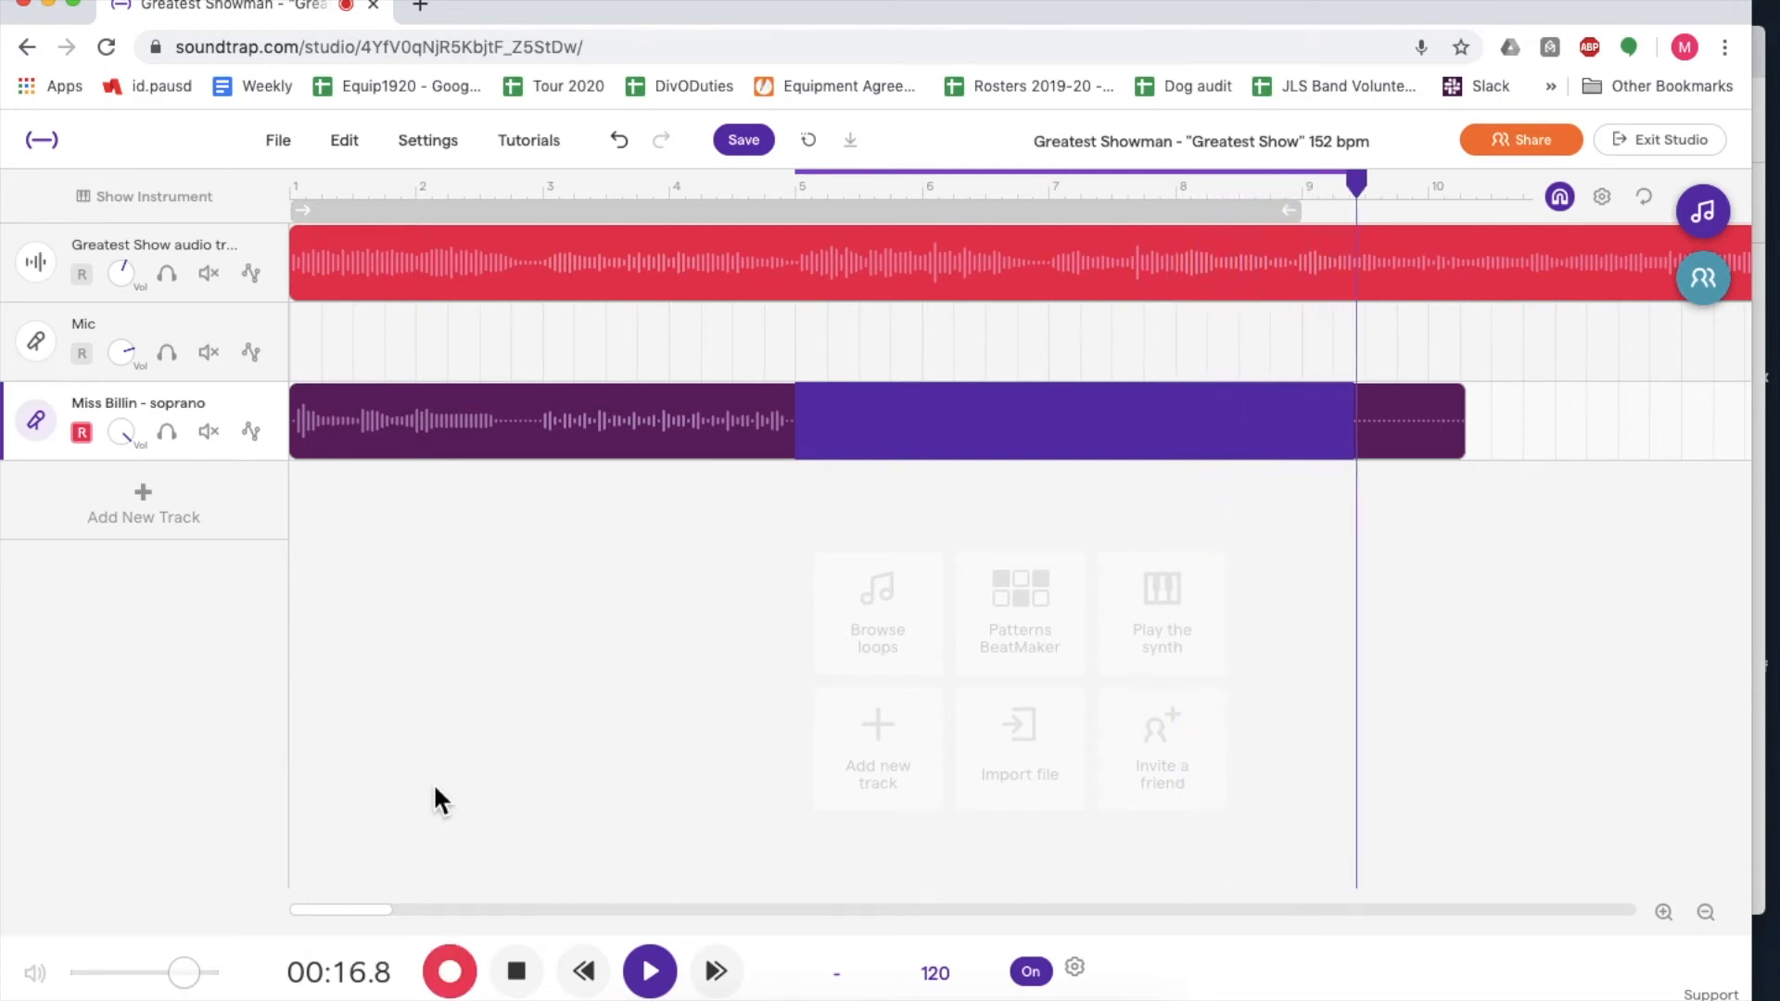
{"action": "left_click", "coordinate": [517, 973]}
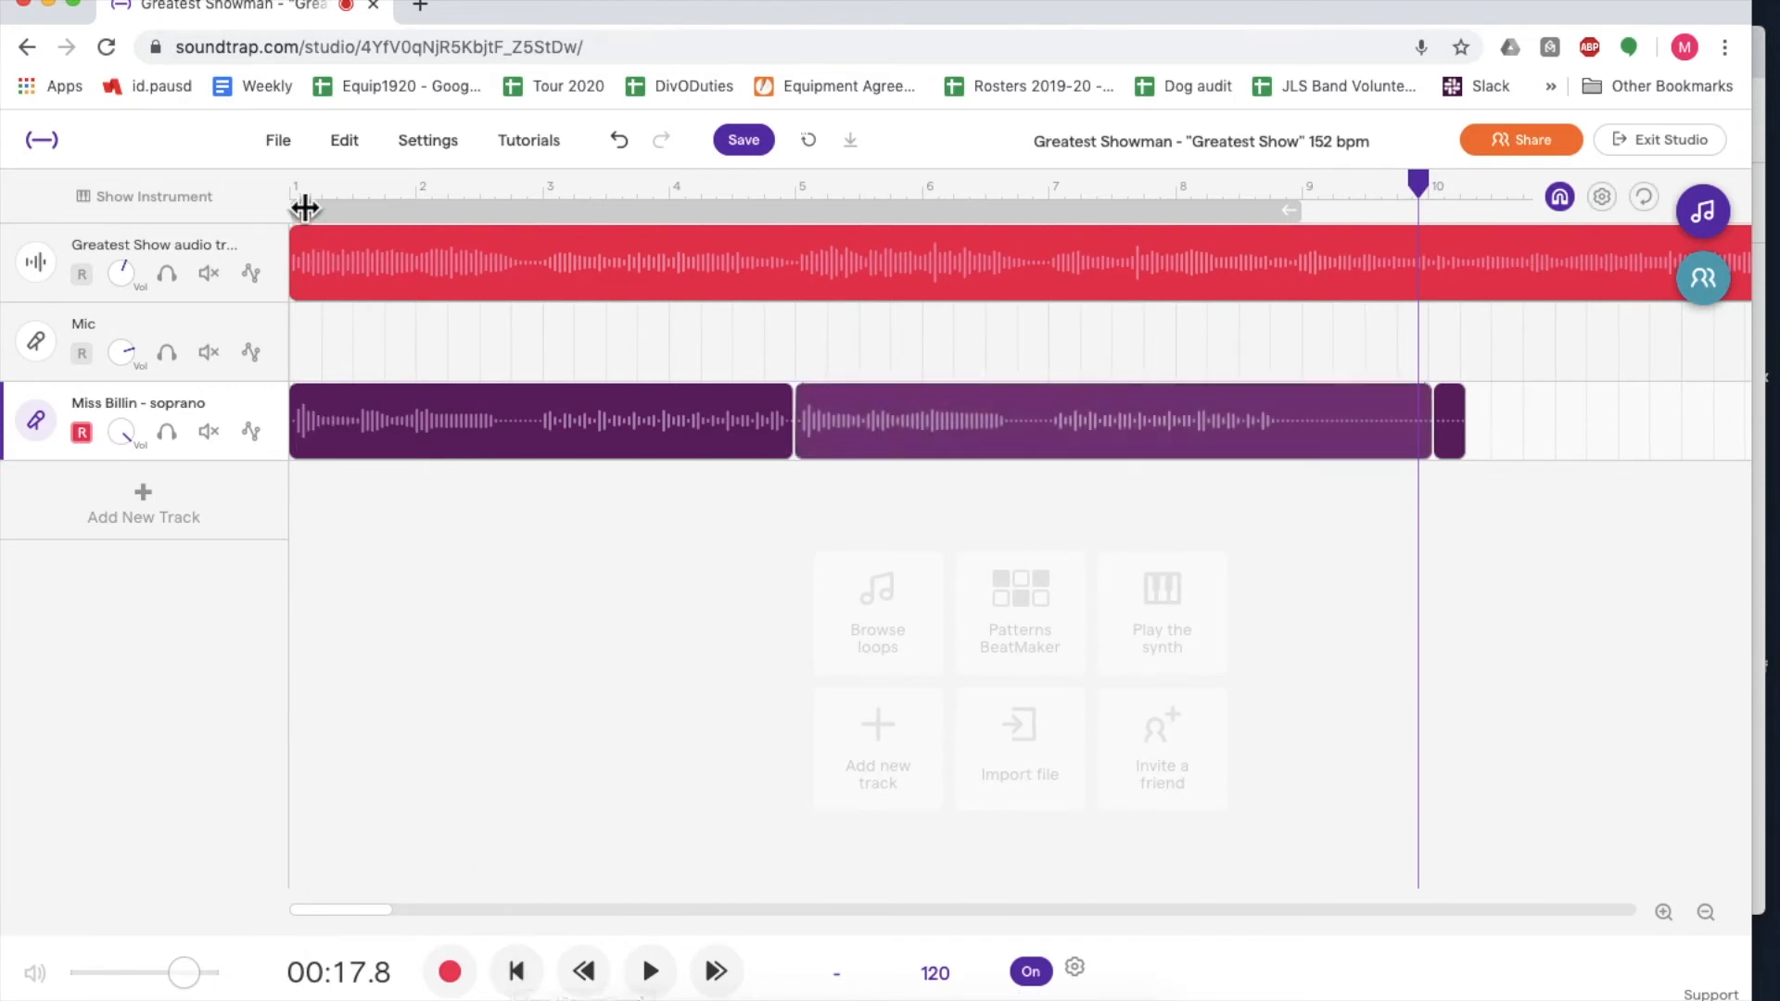
- Play the recording back from the start while lowering the Greatest Show audio track's volume
{"action": "left_click", "coordinate": [288, 188]}
{"action": "left_click", "coordinate": [651, 971]}
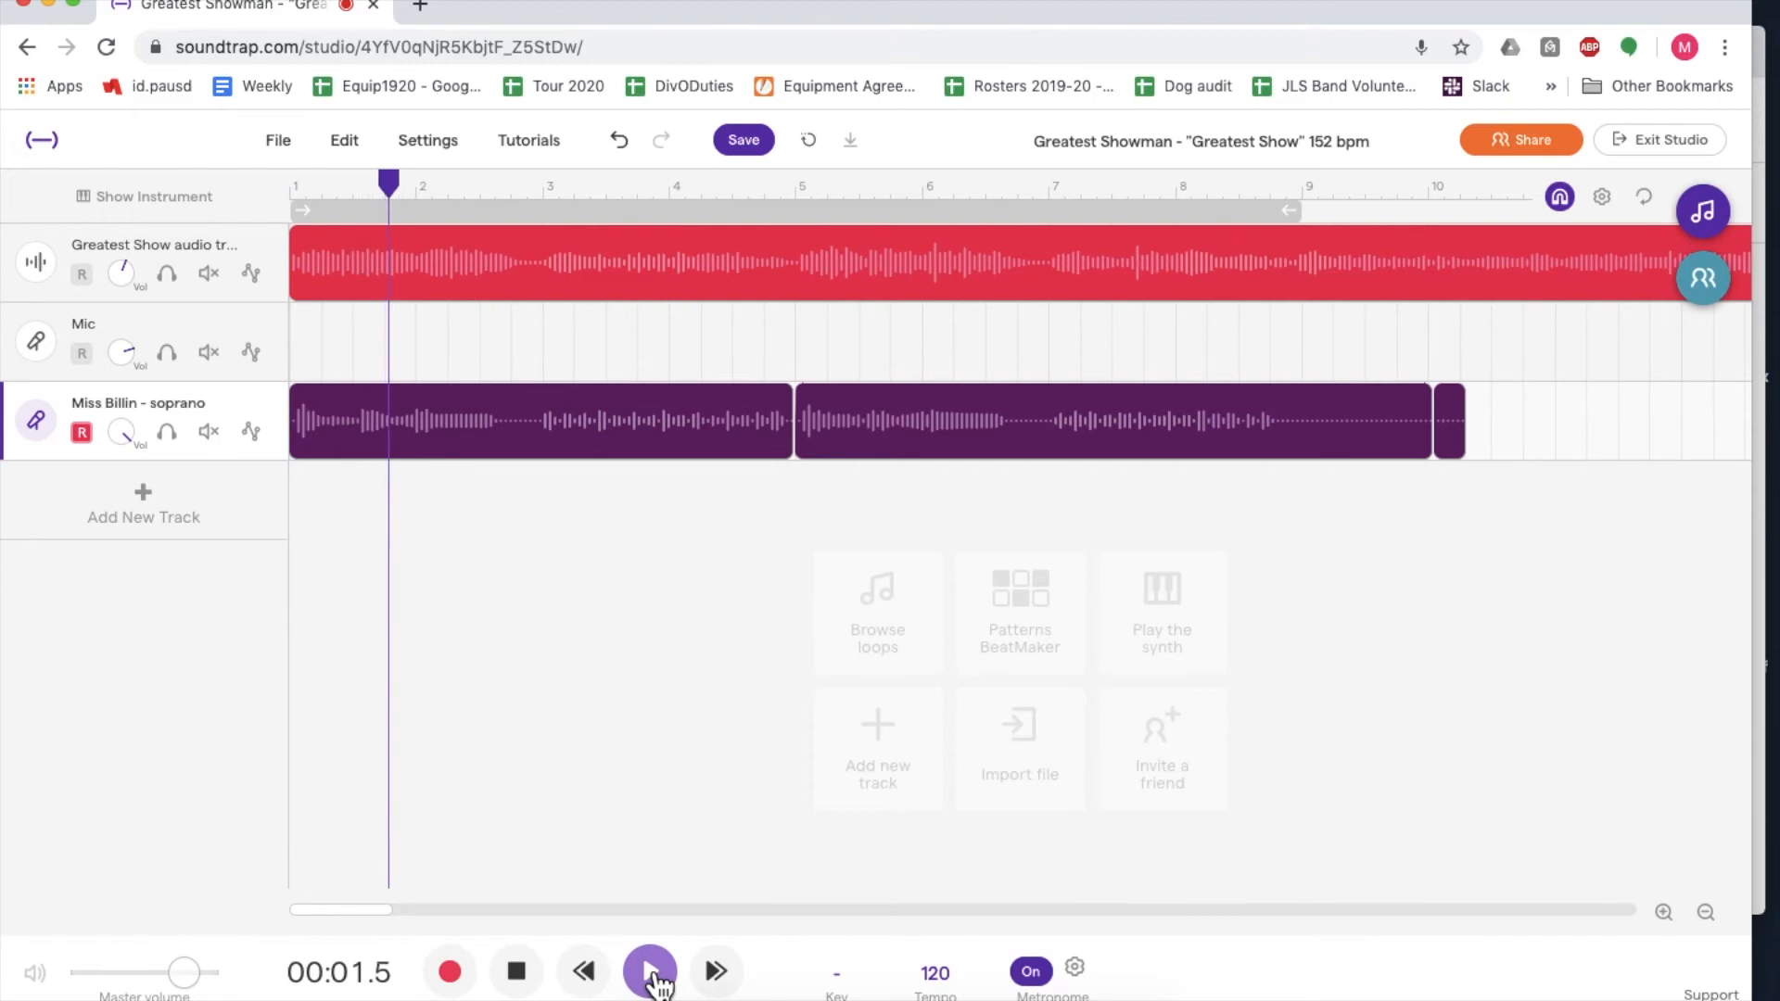
{"action": "left_click_drag", "start_coordinate": [123, 275], "coordinate": [136, 386]}
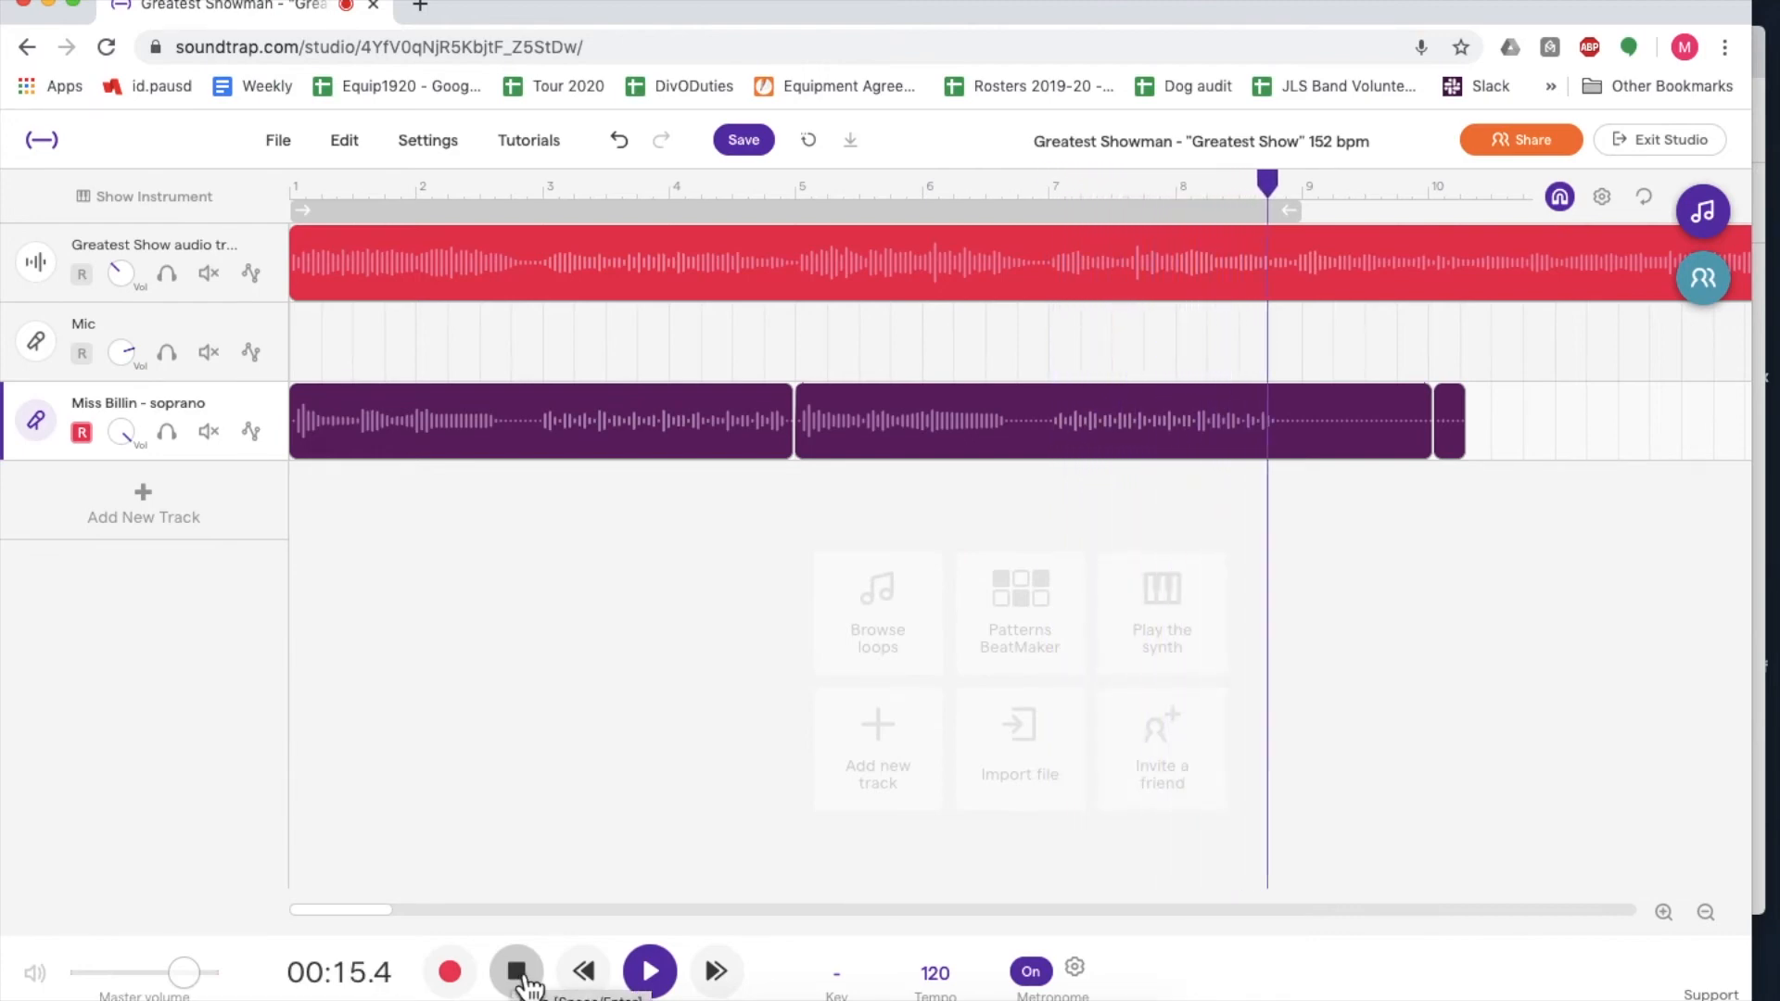
{"action": "left_click", "coordinate": [518, 976]}
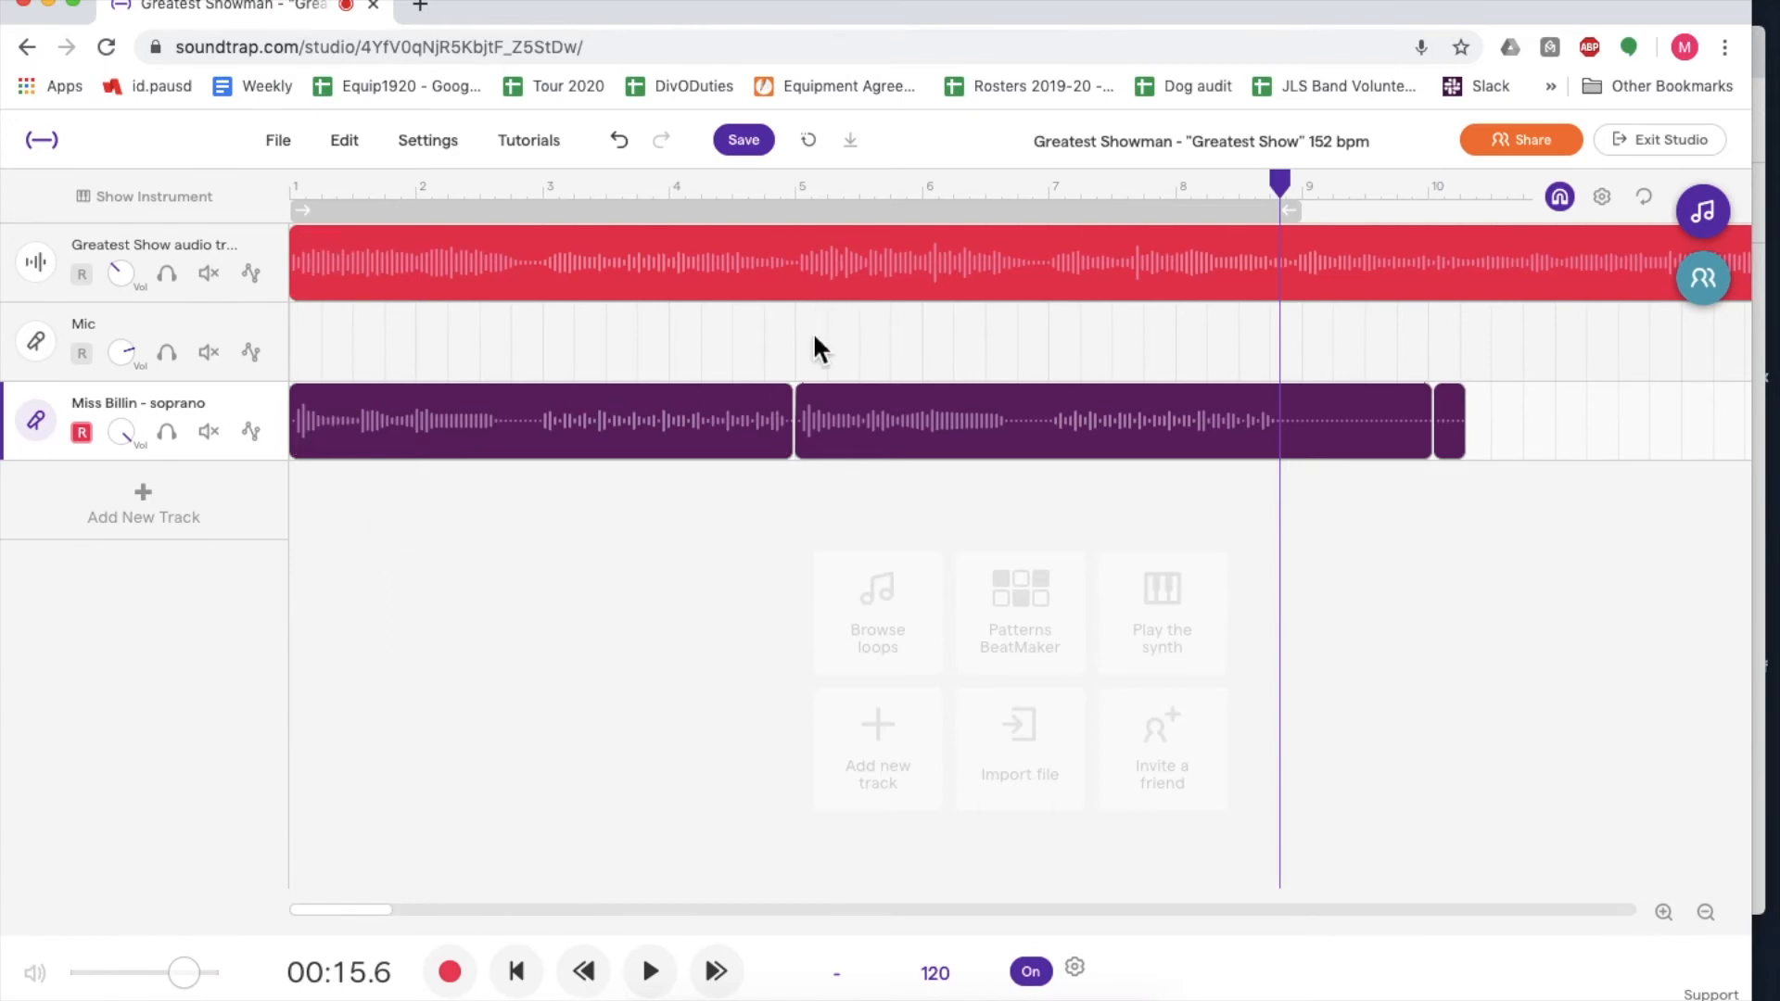
- Raise the metronome volume in its settings
{"action": "left_click", "coordinate": [1075, 967]}
{"action": "left_click_drag", "start_coordinate": [1081, 699], "coordinate": [1094, 659]}
{"action": "left_click", "coordinate": [295, 192]}
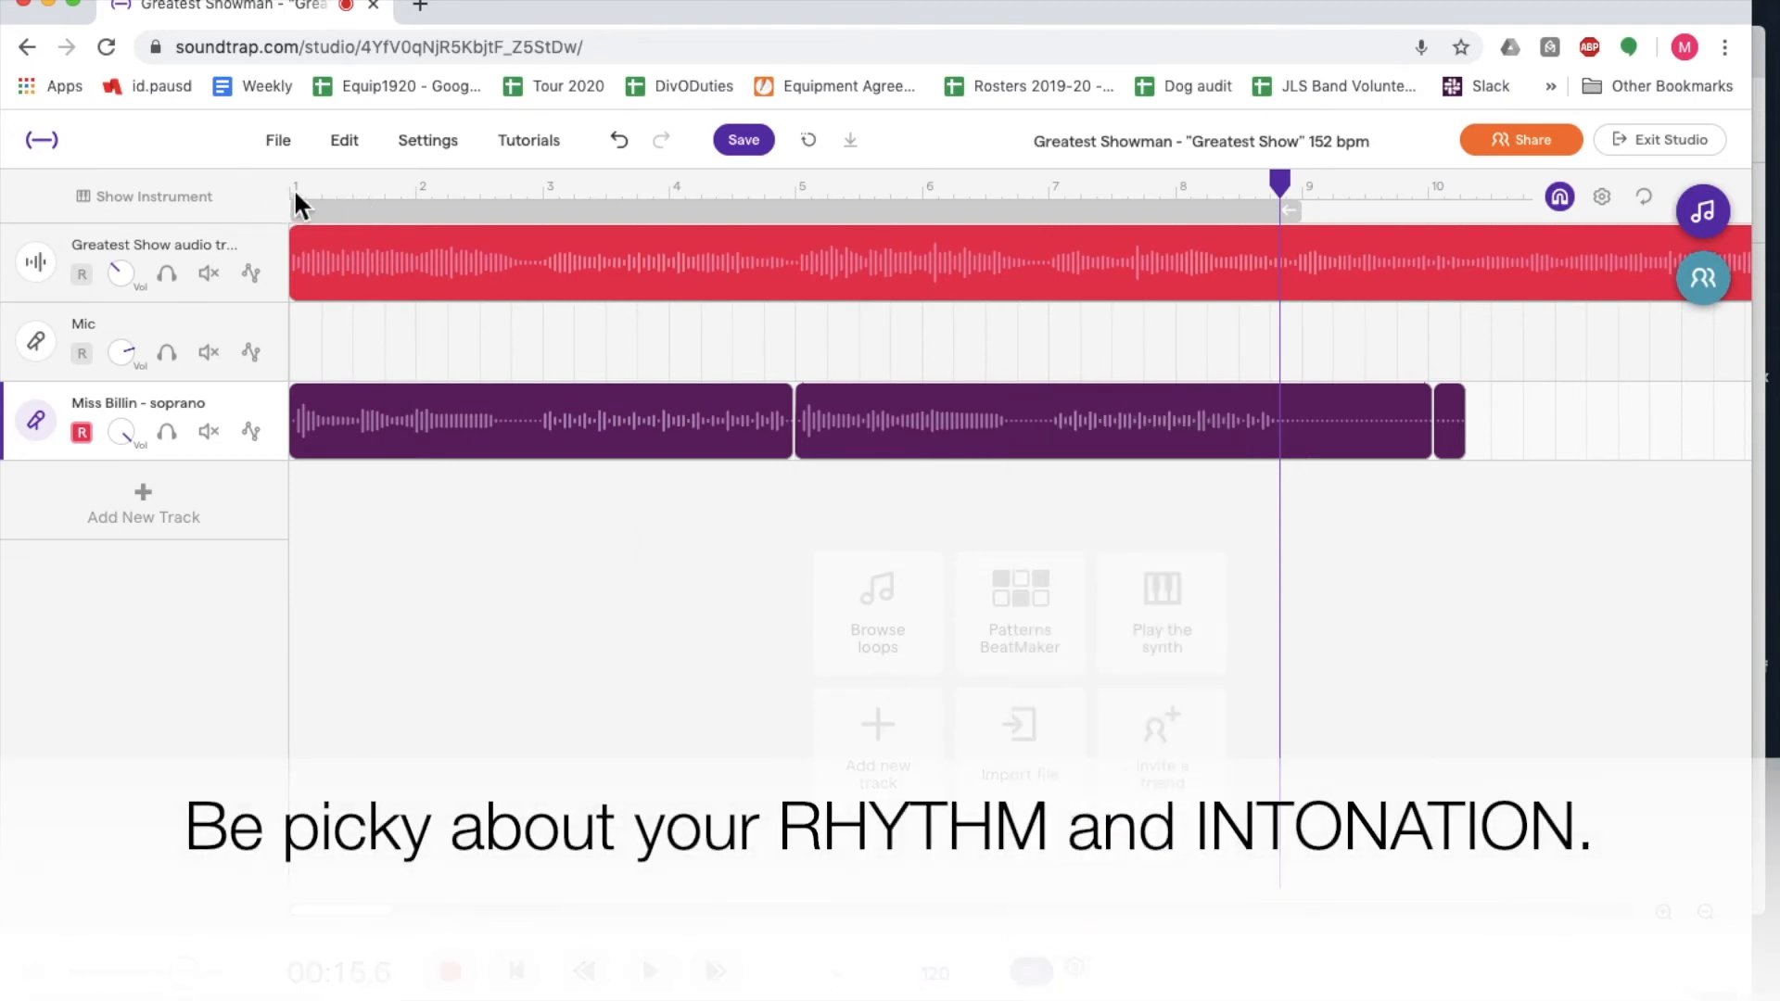
- Play the recording from the start to check the vocals against the metronome
{"action": "left_click", "coordinate": [301, 196]}
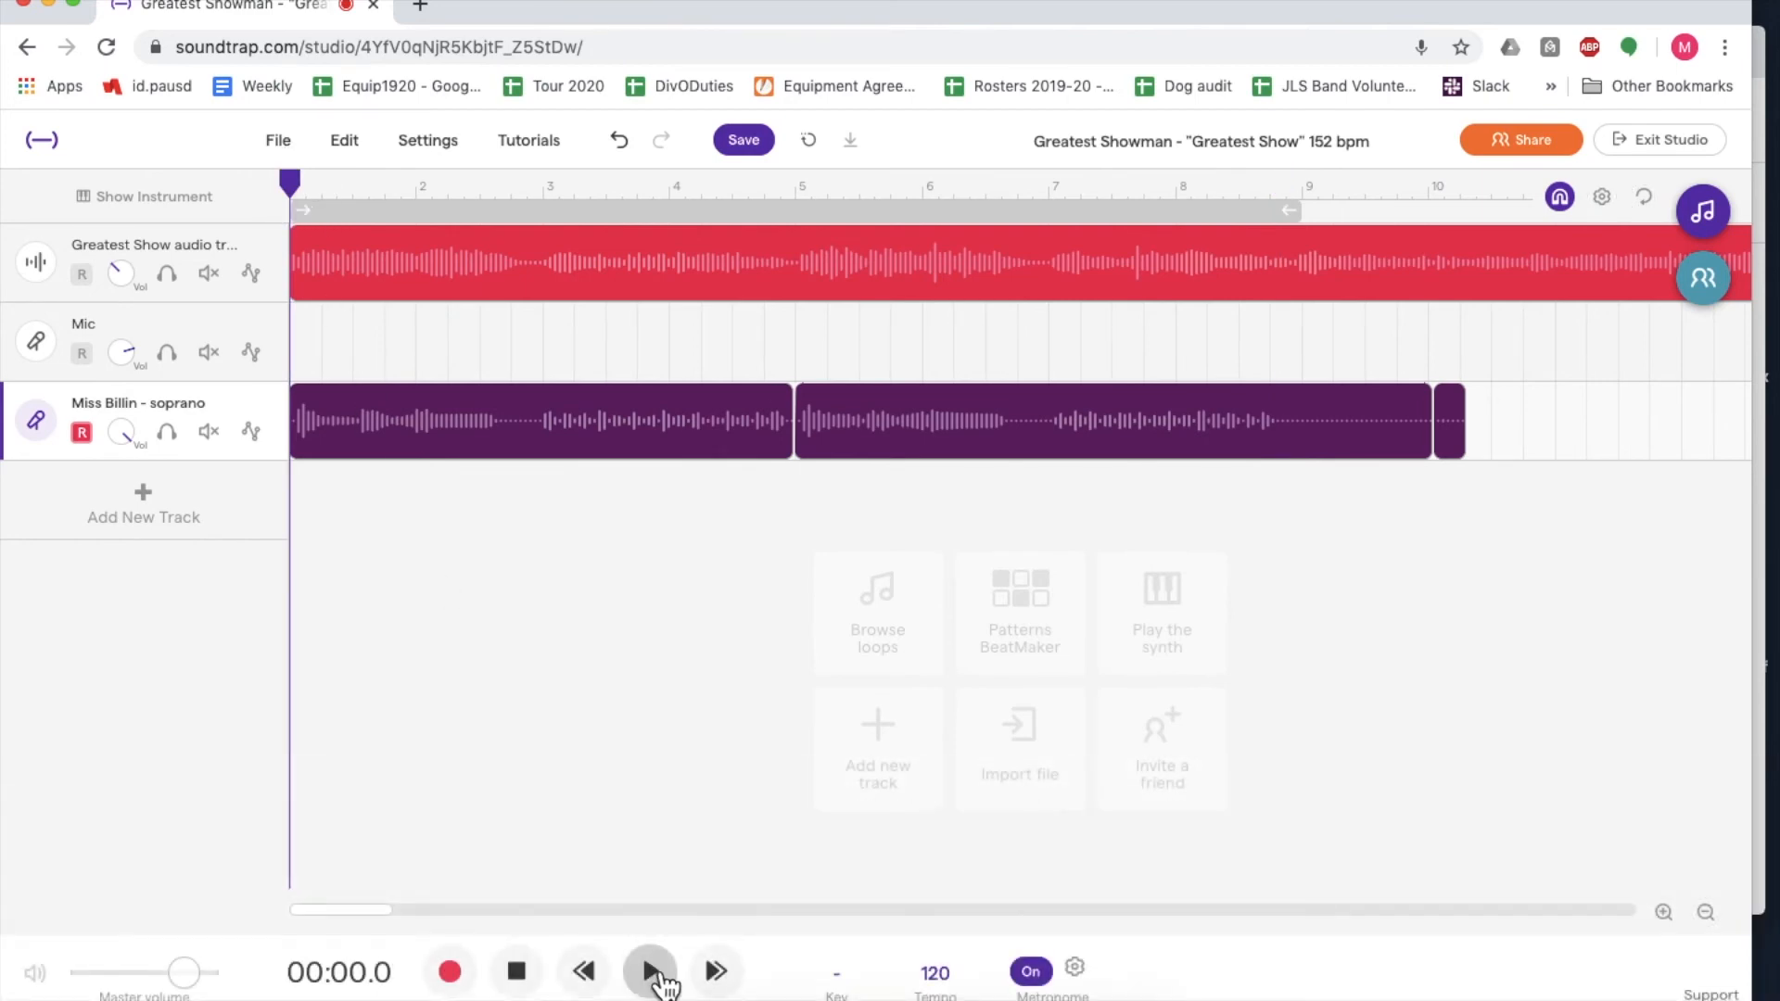
{"action": "left_click", "coordinate": [655, 974]}
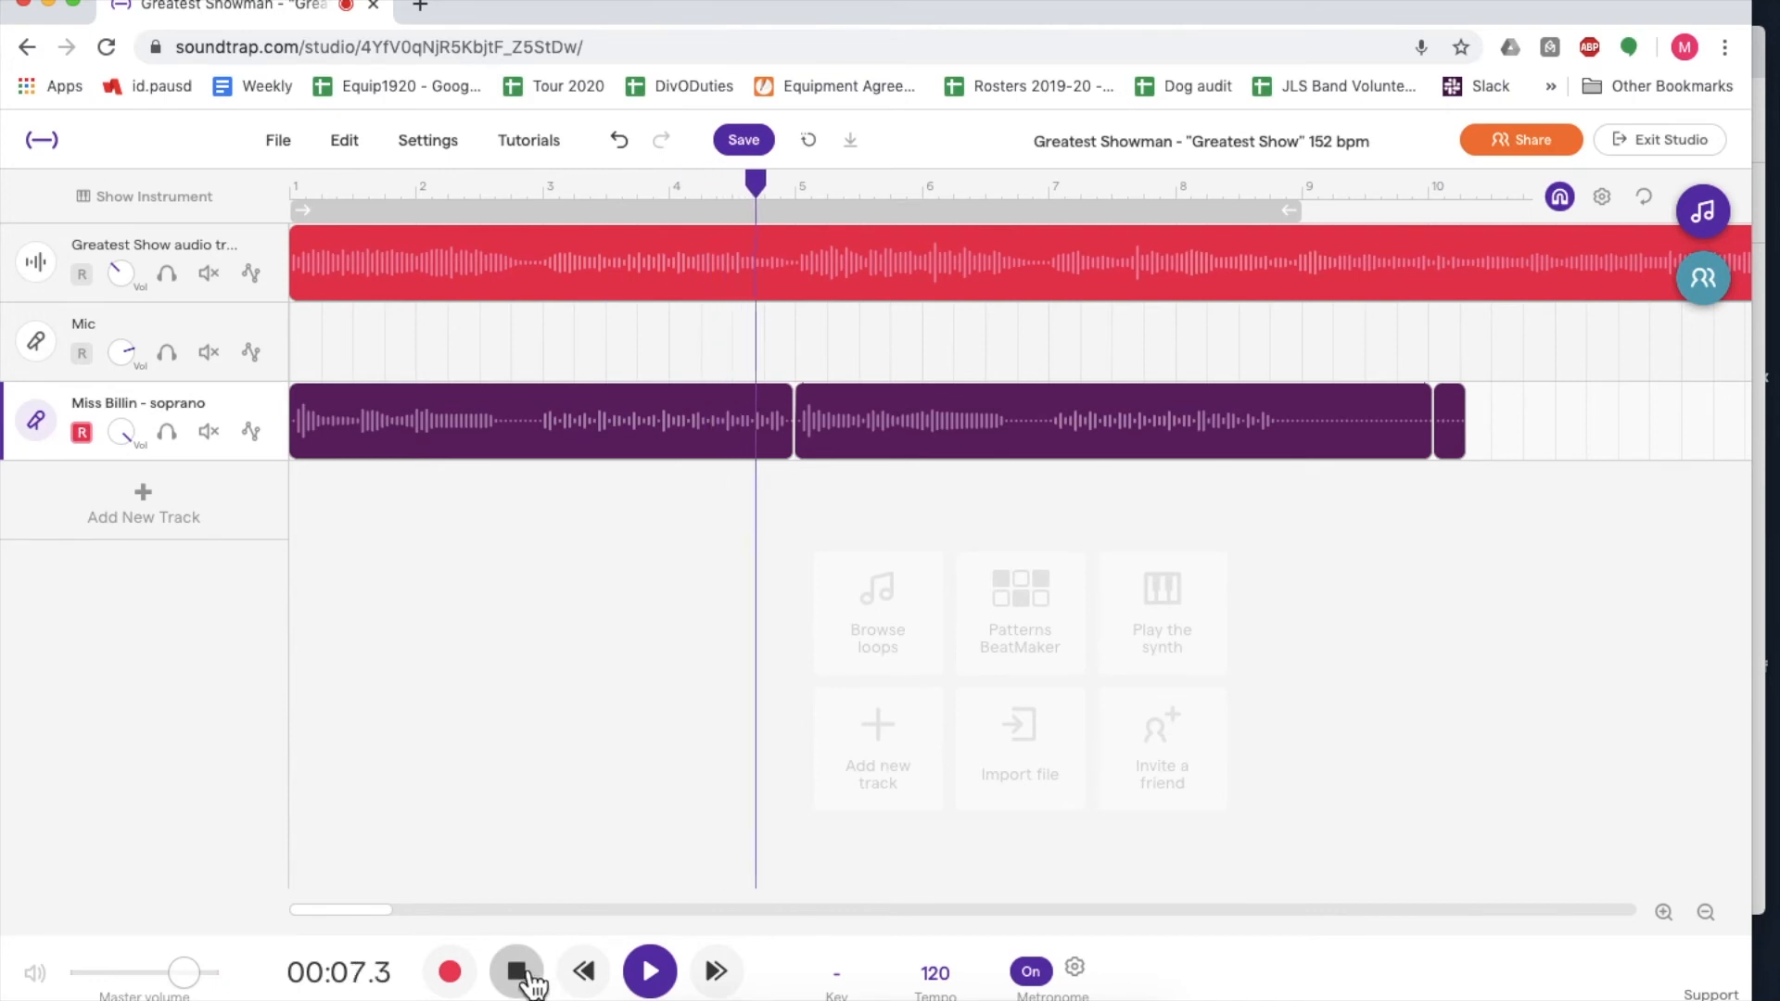
{"action": "left_click", "coordinate": [529, 978]}
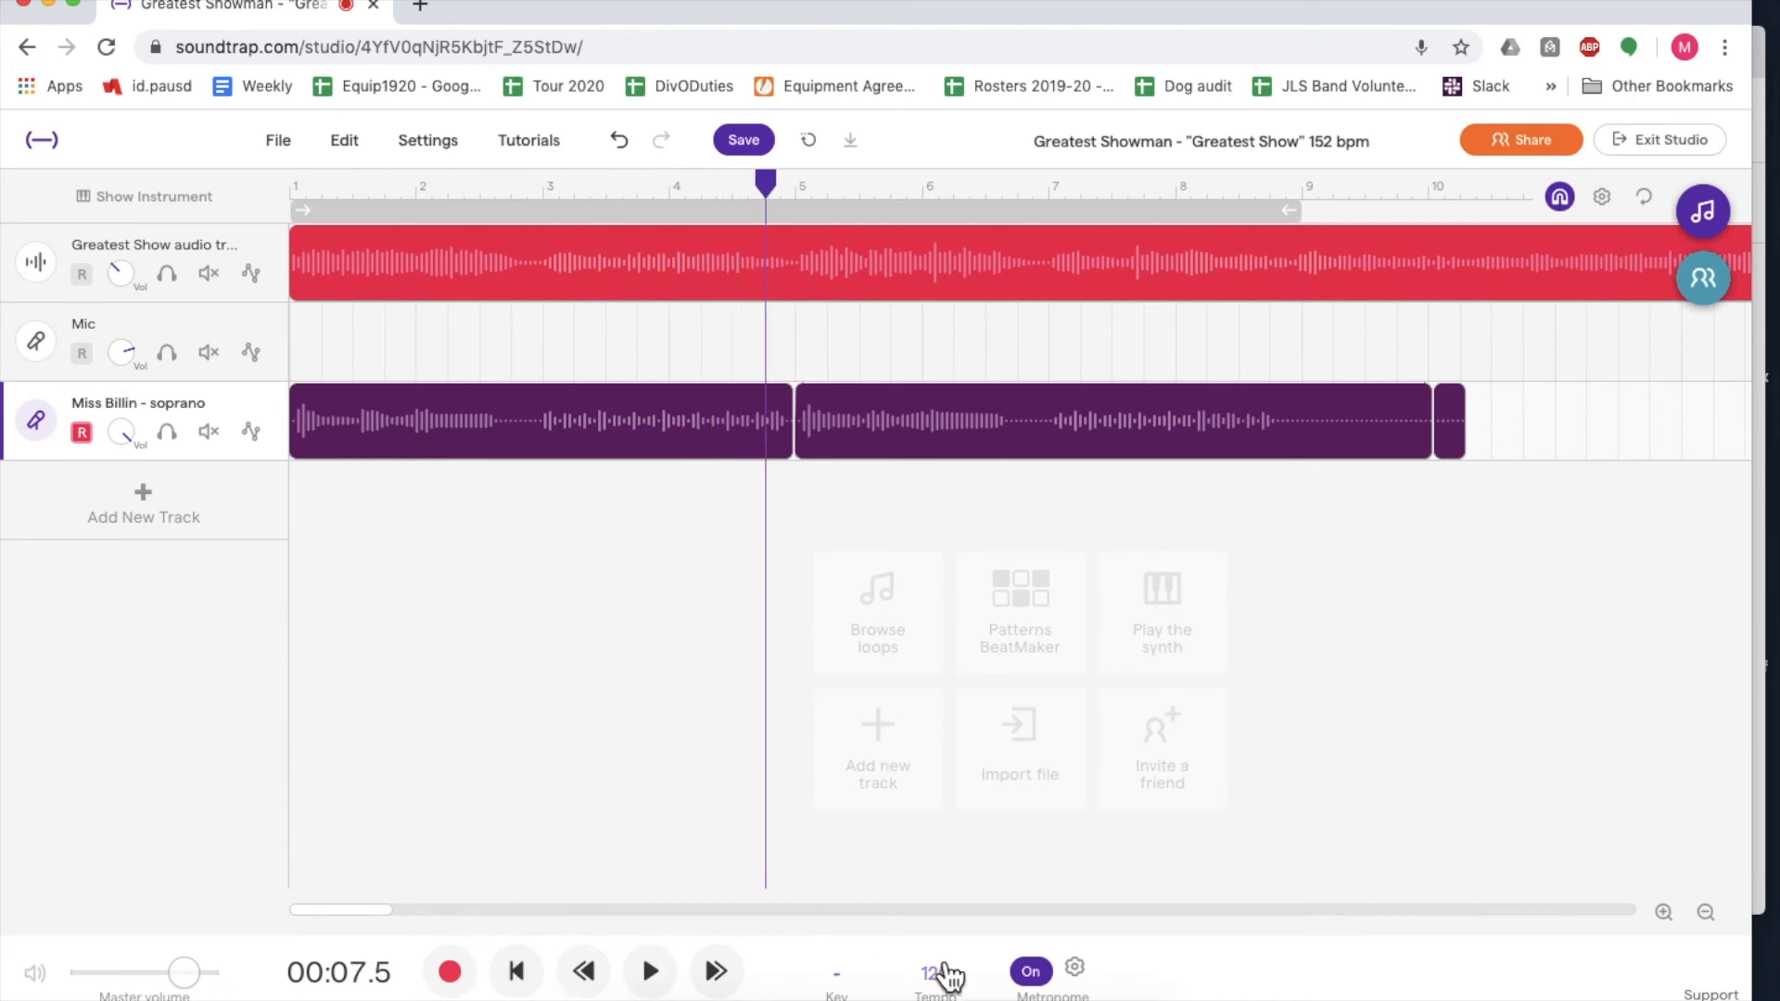
- Lower the Greatest Show audio track's volume further and review the metronome's sound, volume and count-in settings
{"action": "left_click", "coordinate": [123, 441]}
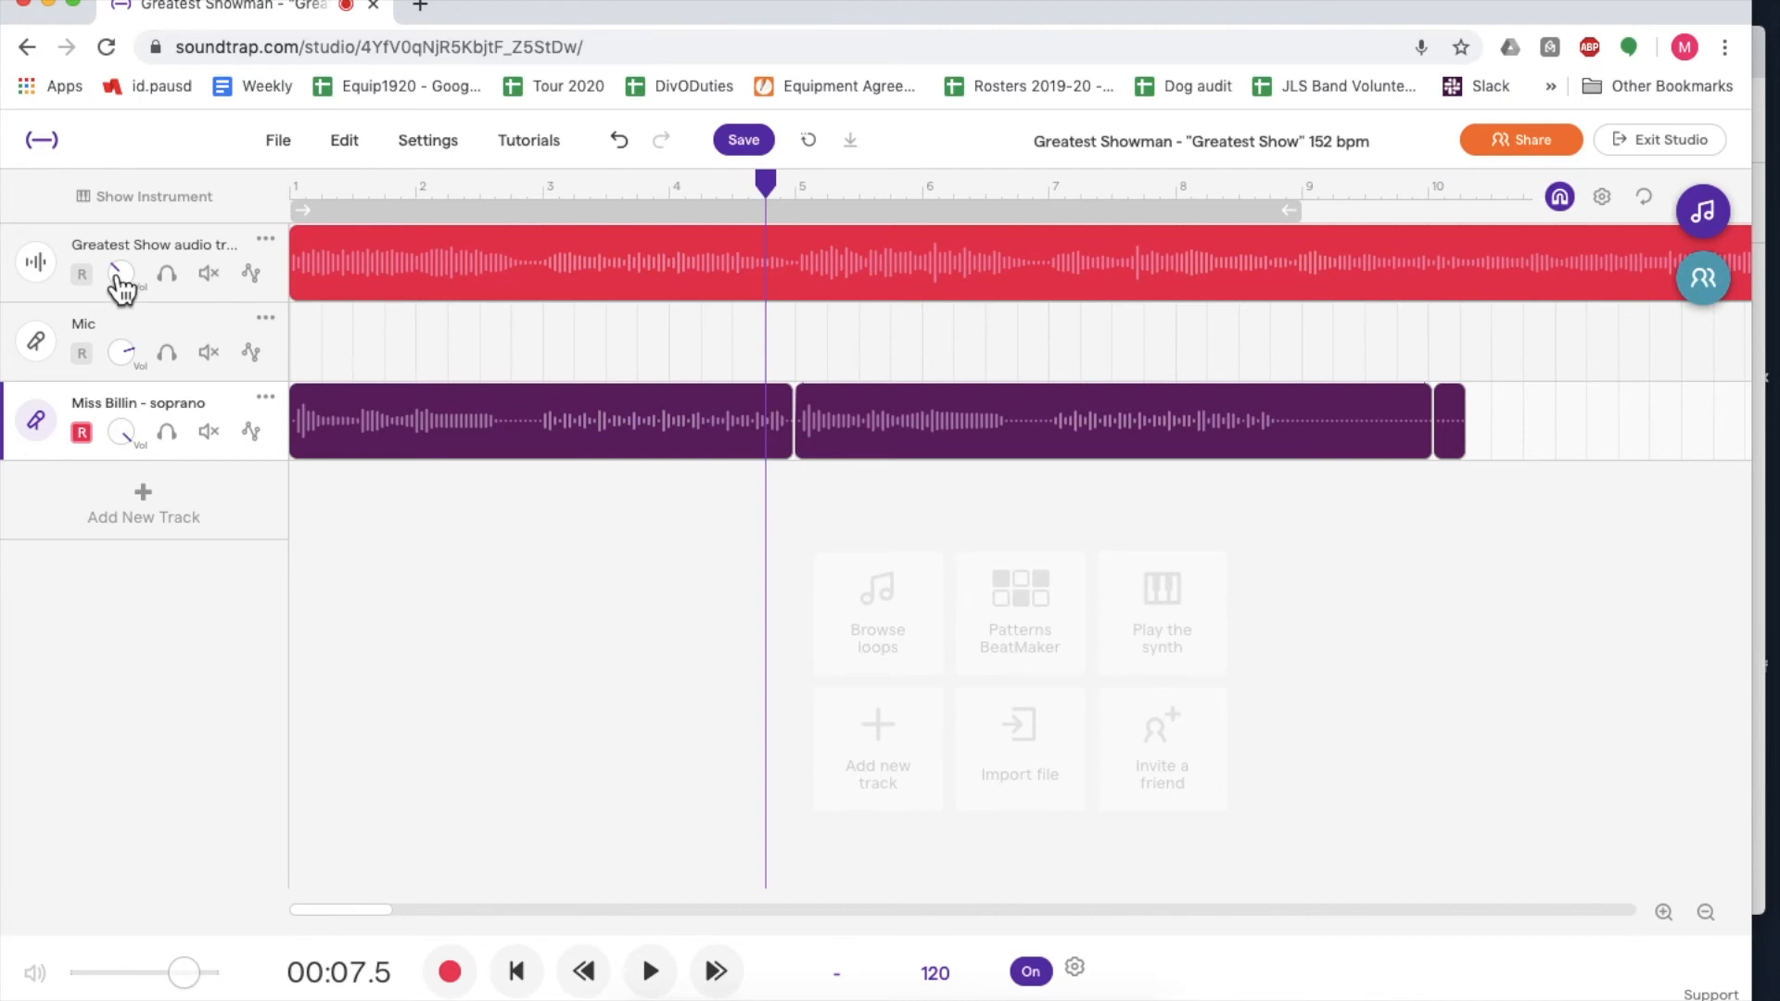
{"action": "left_click_drag", "start_coordinate": [118, 275], "coordinate": [124, 311]}
{"action": "left_click", "coordinate": [1074, 967]}
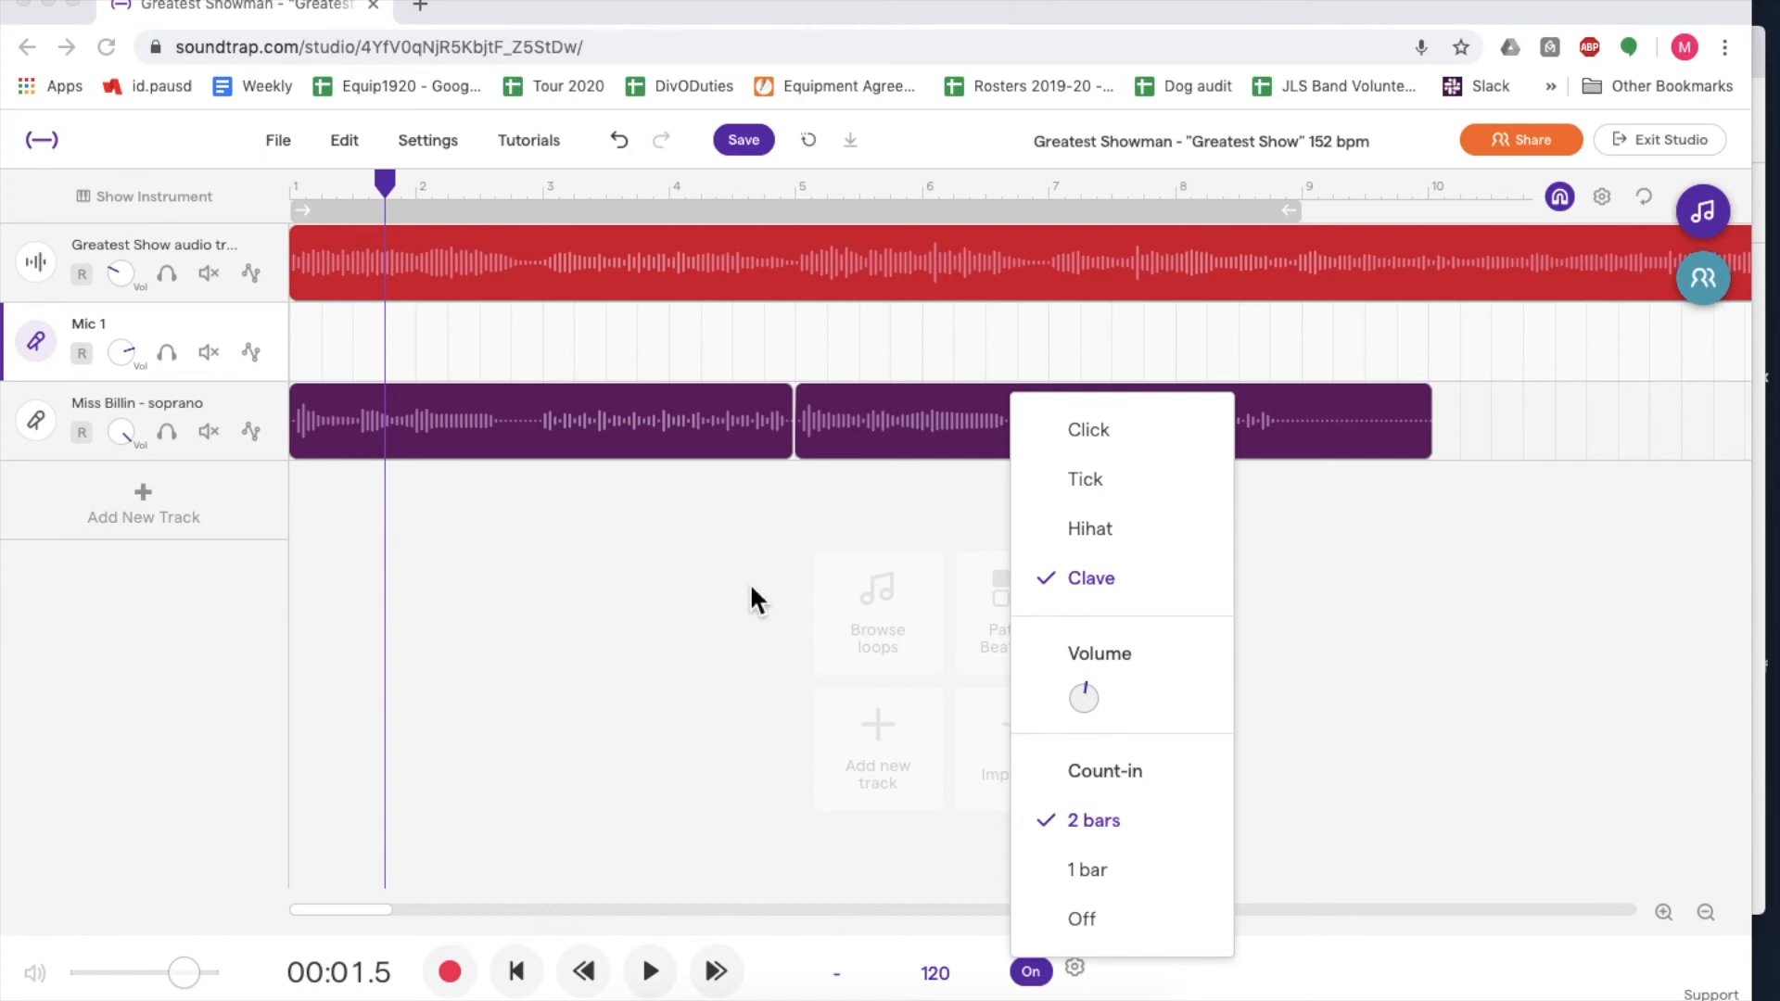
{"action": "left_click", "coordinate": [751, 588]}
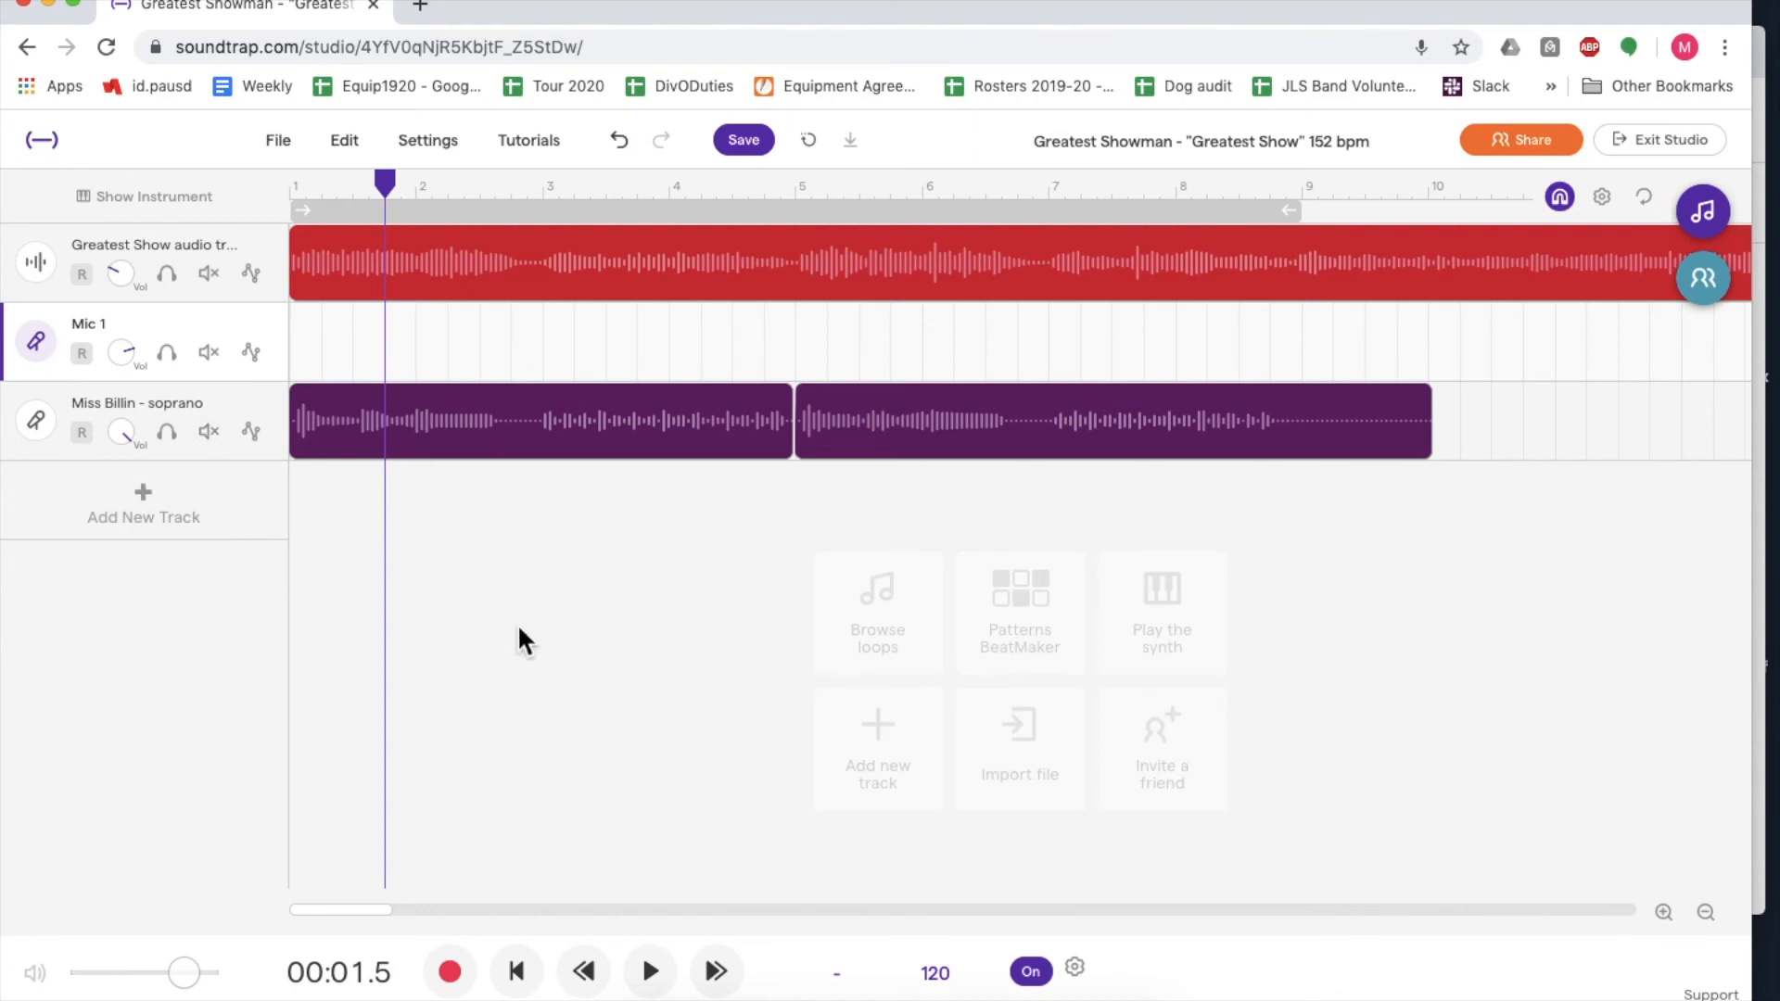
- Rename the empty Mic 1 track with the second singer's name and look through that track's options
{"action": "left_click", "coordinate": [88, 326]}
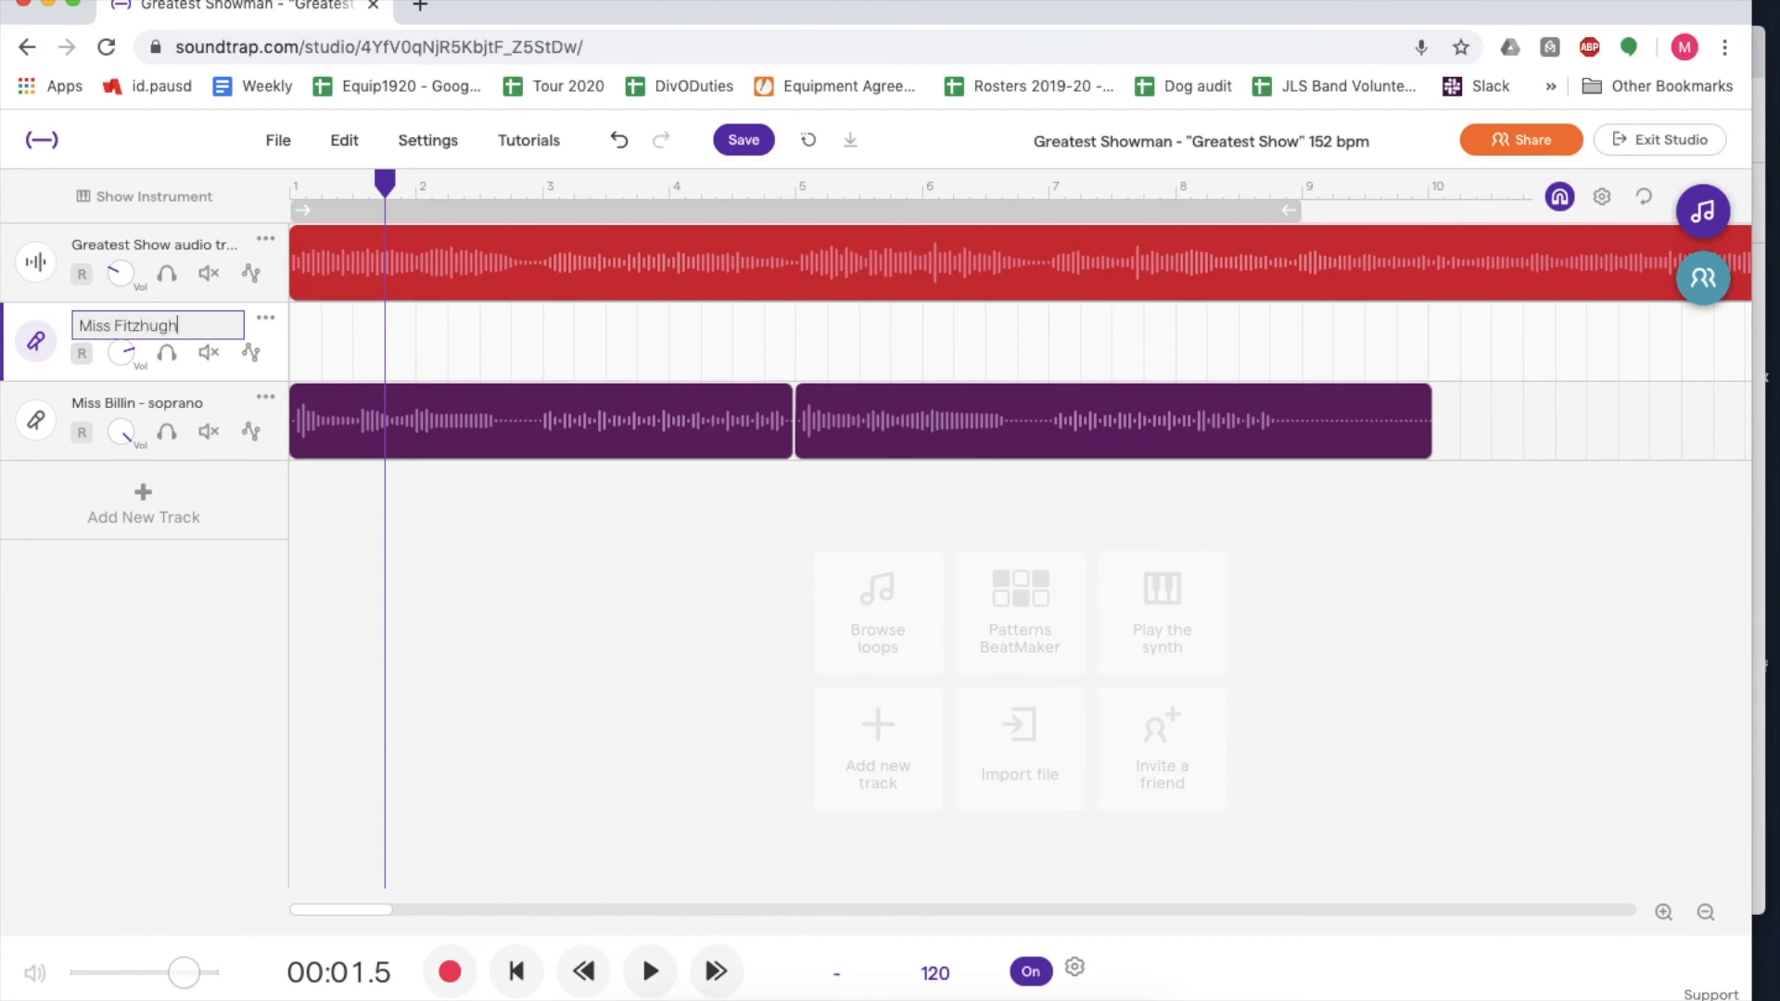
{"action": "left_click", "coordinate": [451, 525]}
{"action": "left_click", "coordinate": [493, 350]}
{"action": "right_click", "coordinate": [269, 311]}
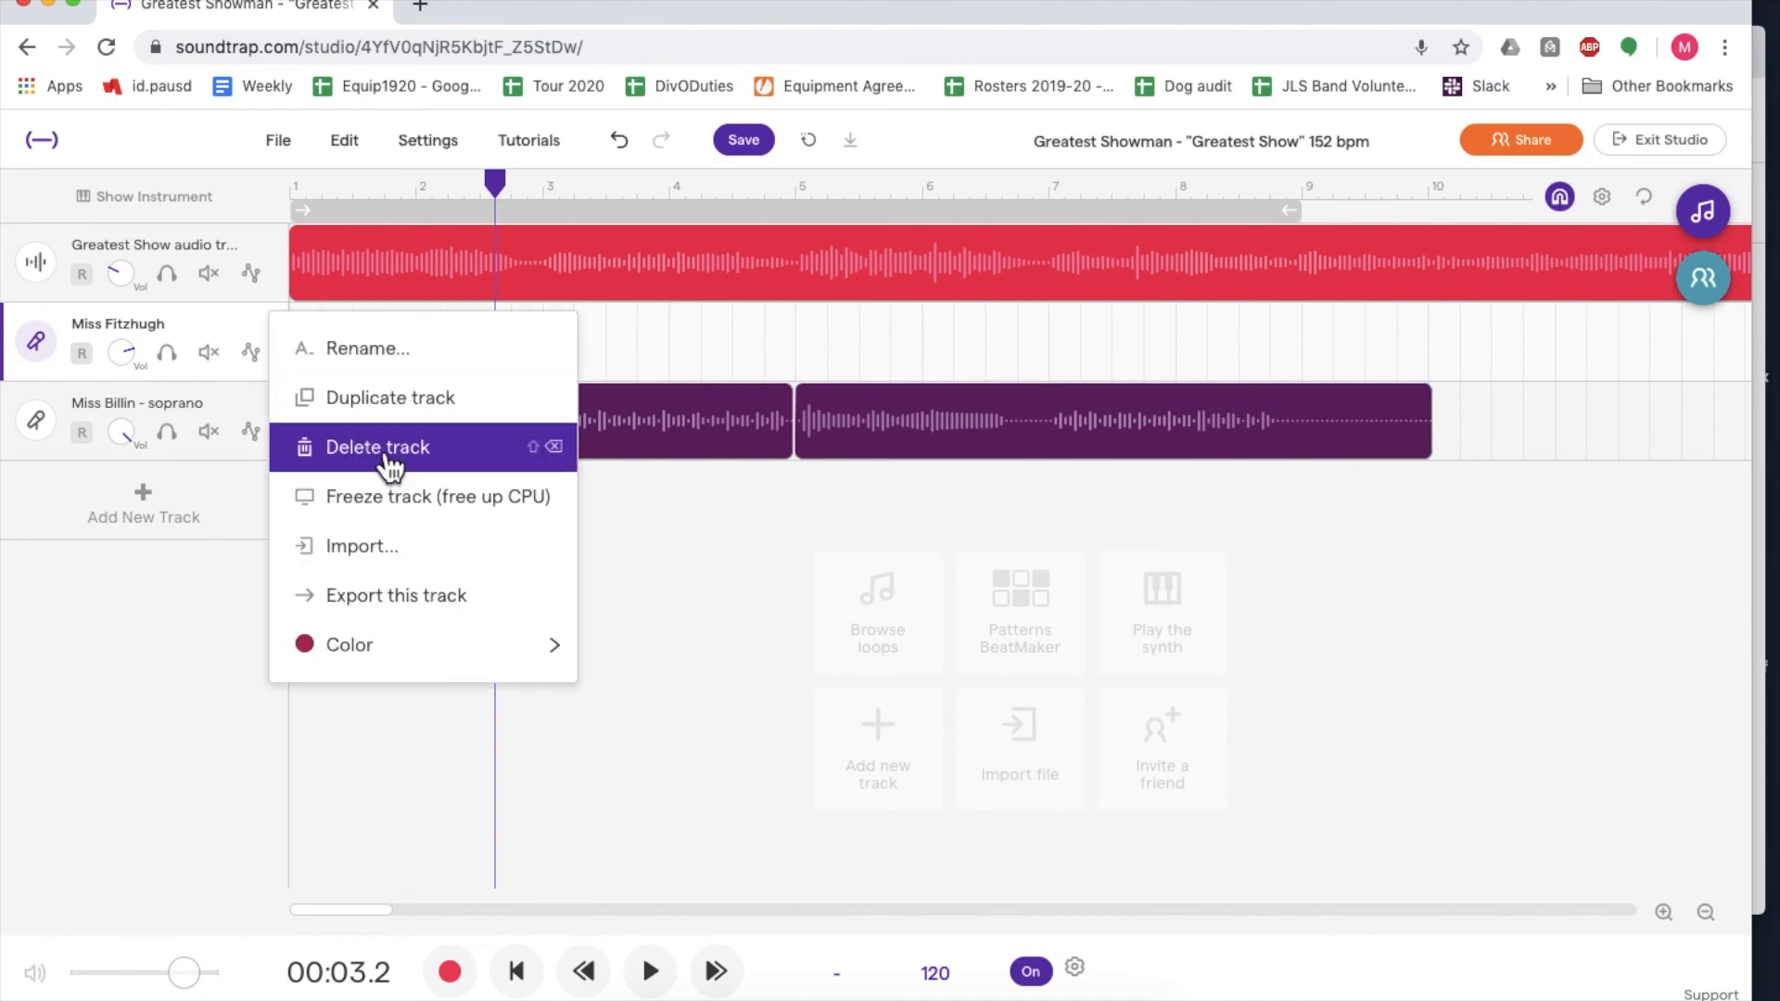
{"action": "left_click", "coordinate": [672, 356]}
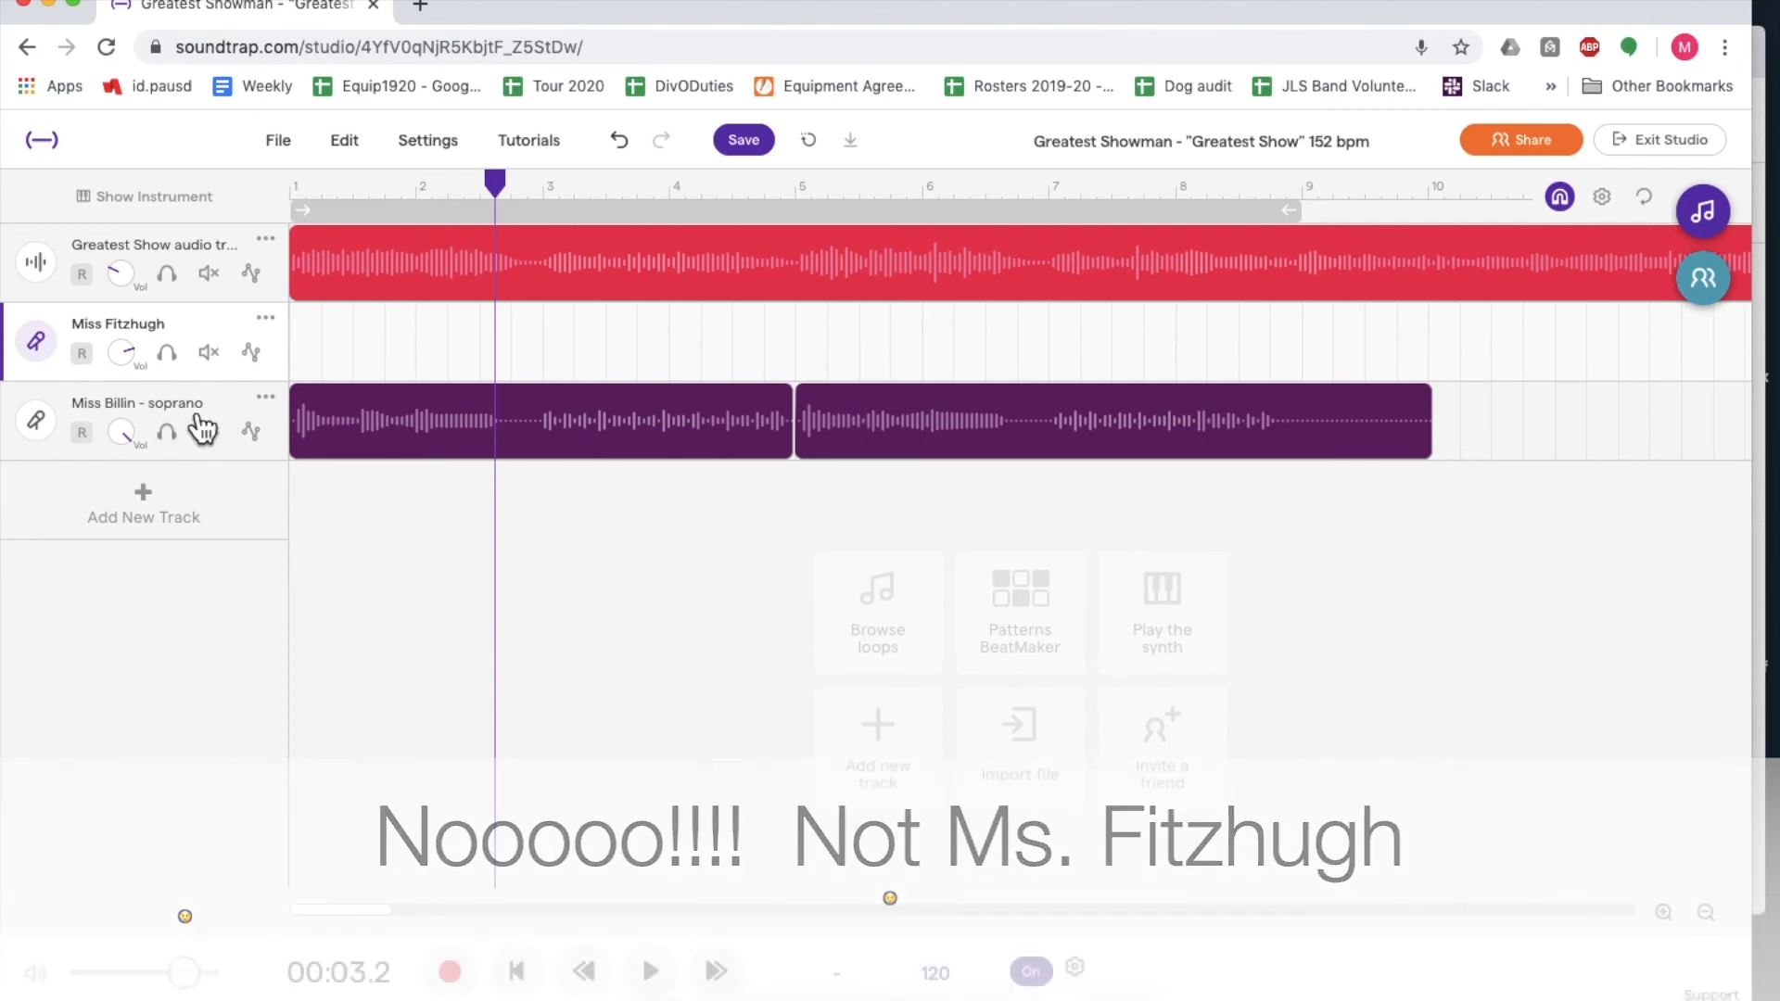
- Delete the second recorded region on the soprano track and undo the deletion
{"action": "left_click", "coordinate": [130, 422]}
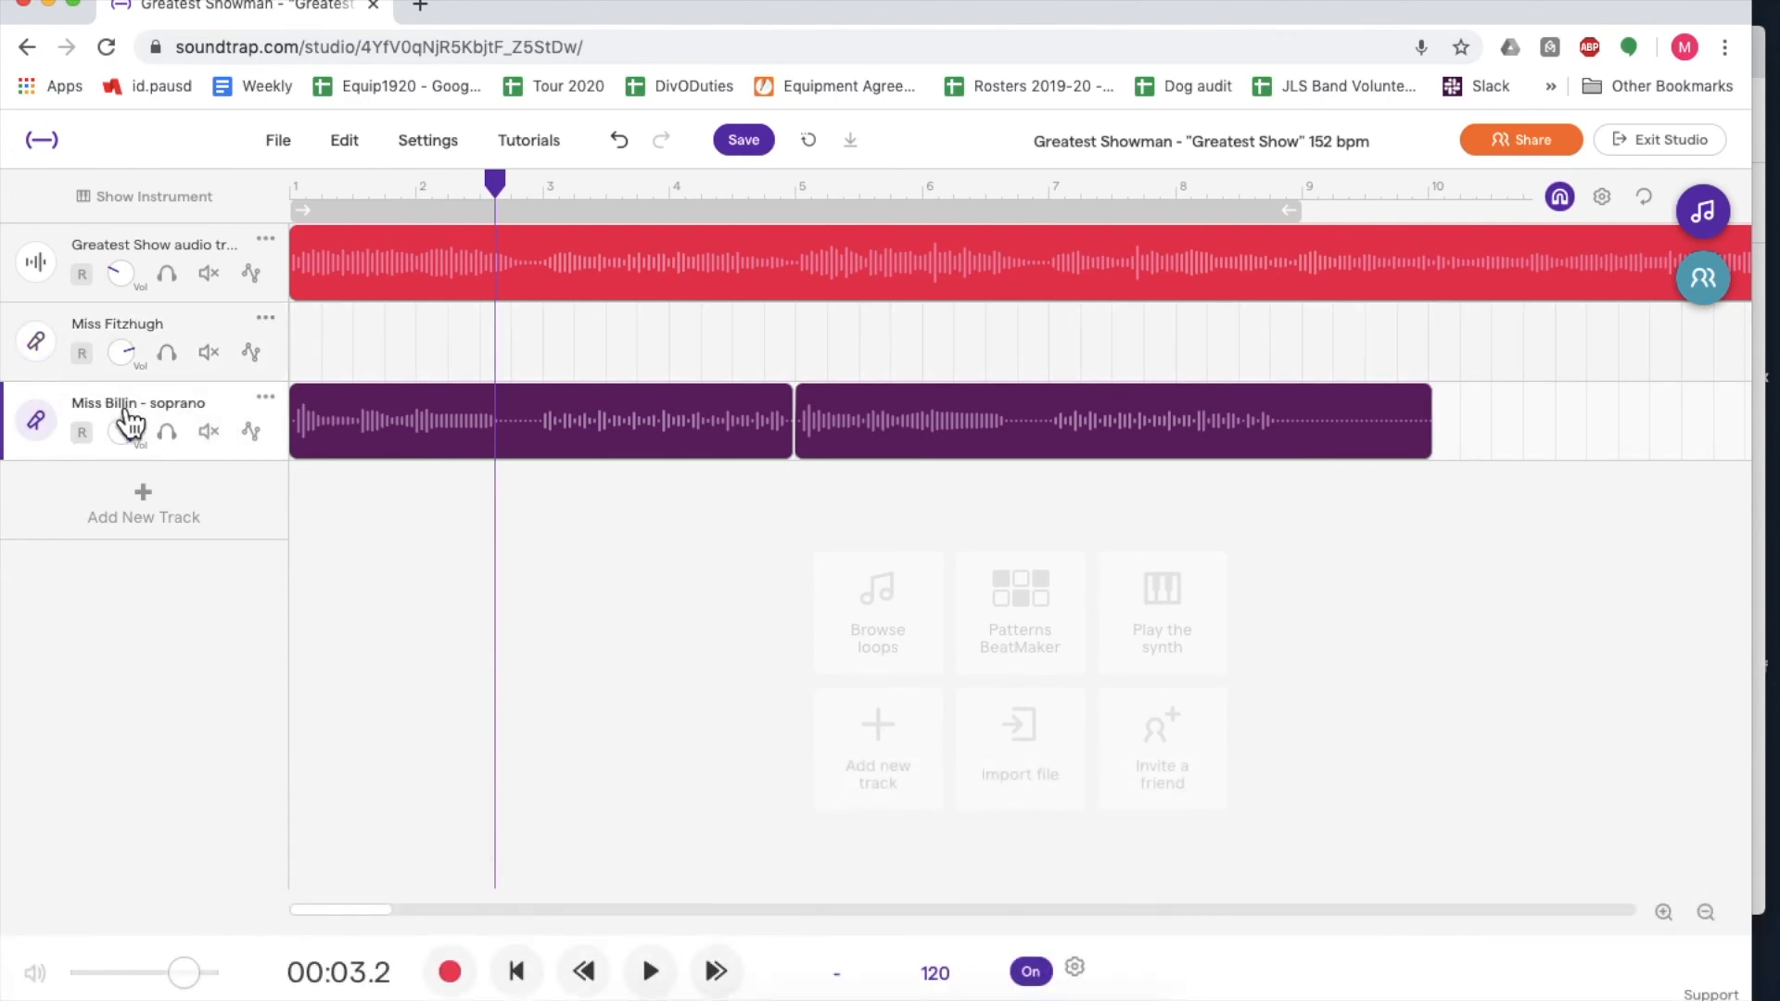
{"action": "left_click", "coordinate": [397, 441]}
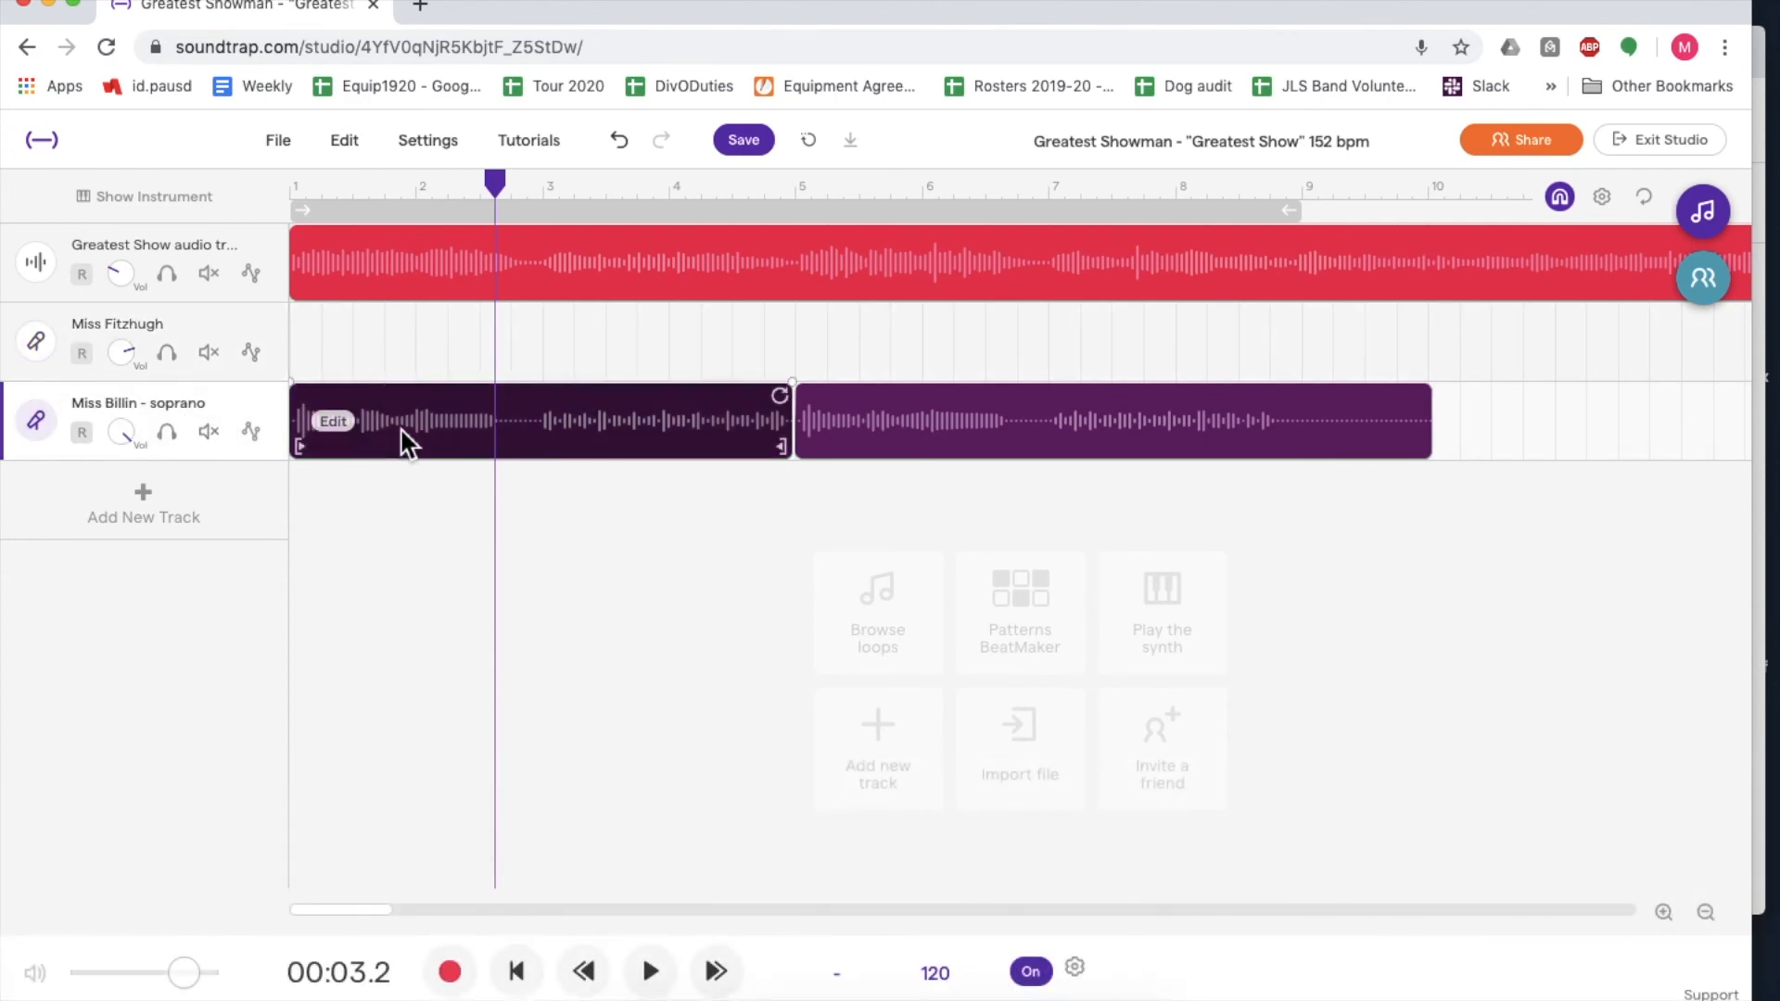
{"action": "left_click", "coordinate": [924, 430]}
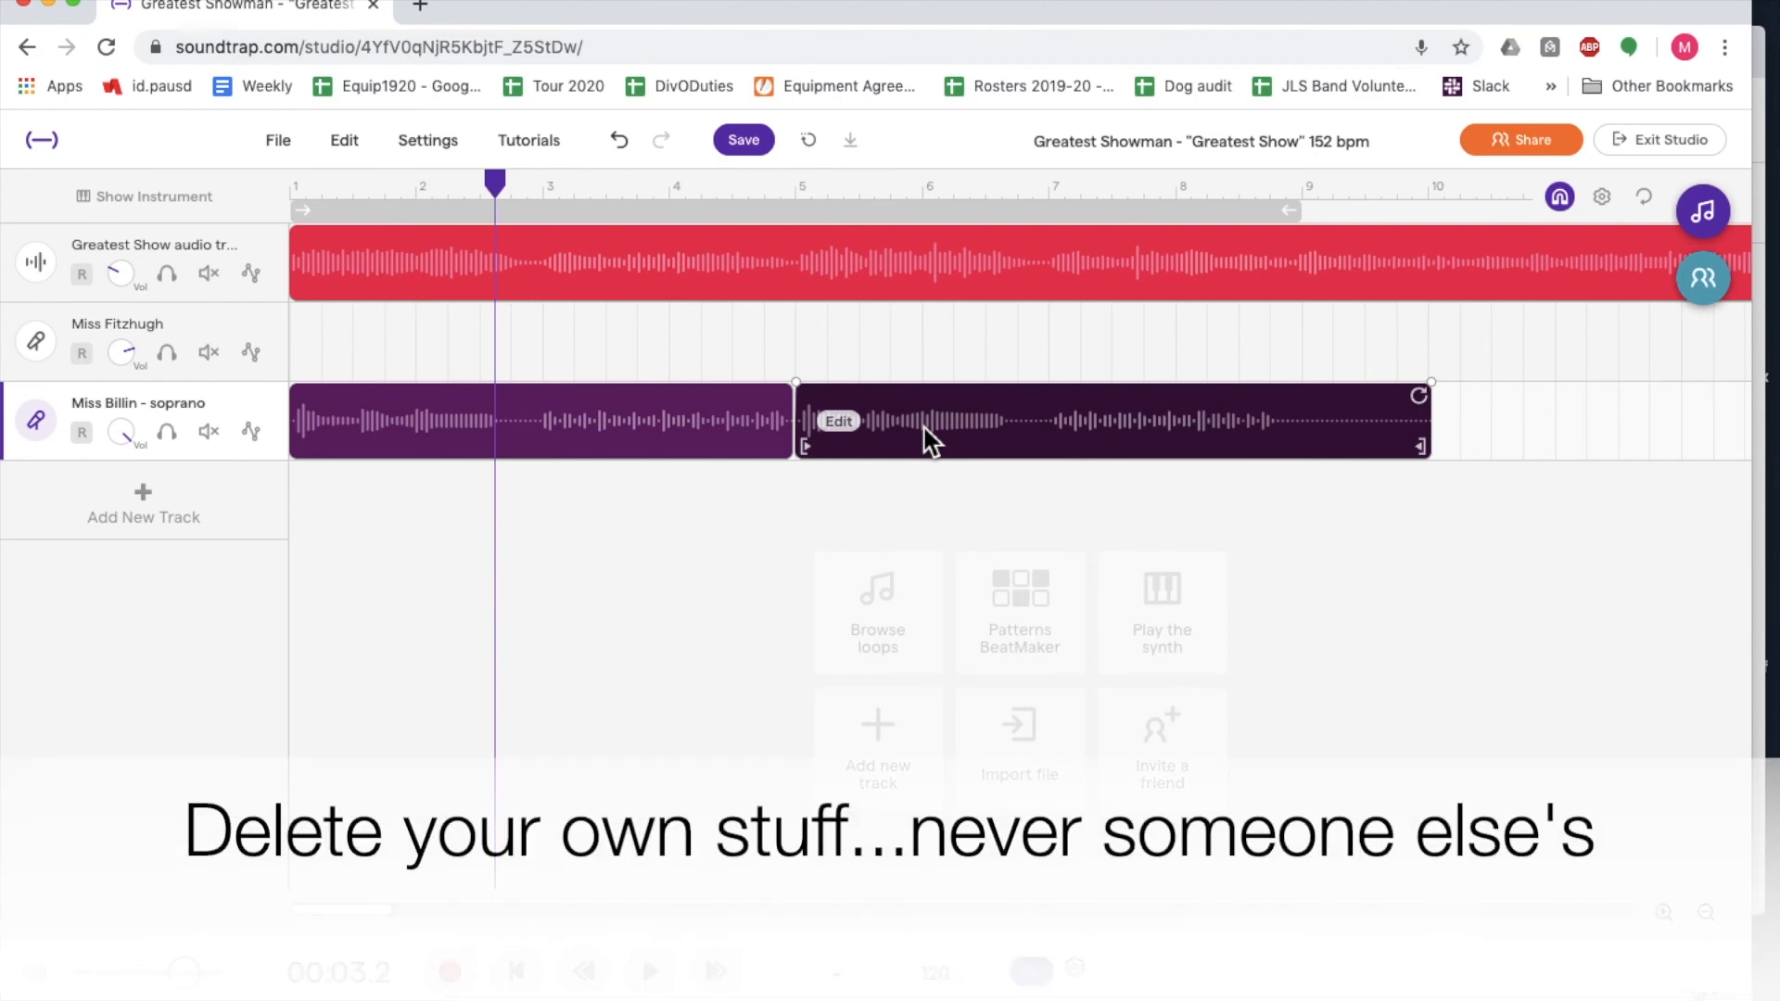
{"action": "key", "text": "Delete"}
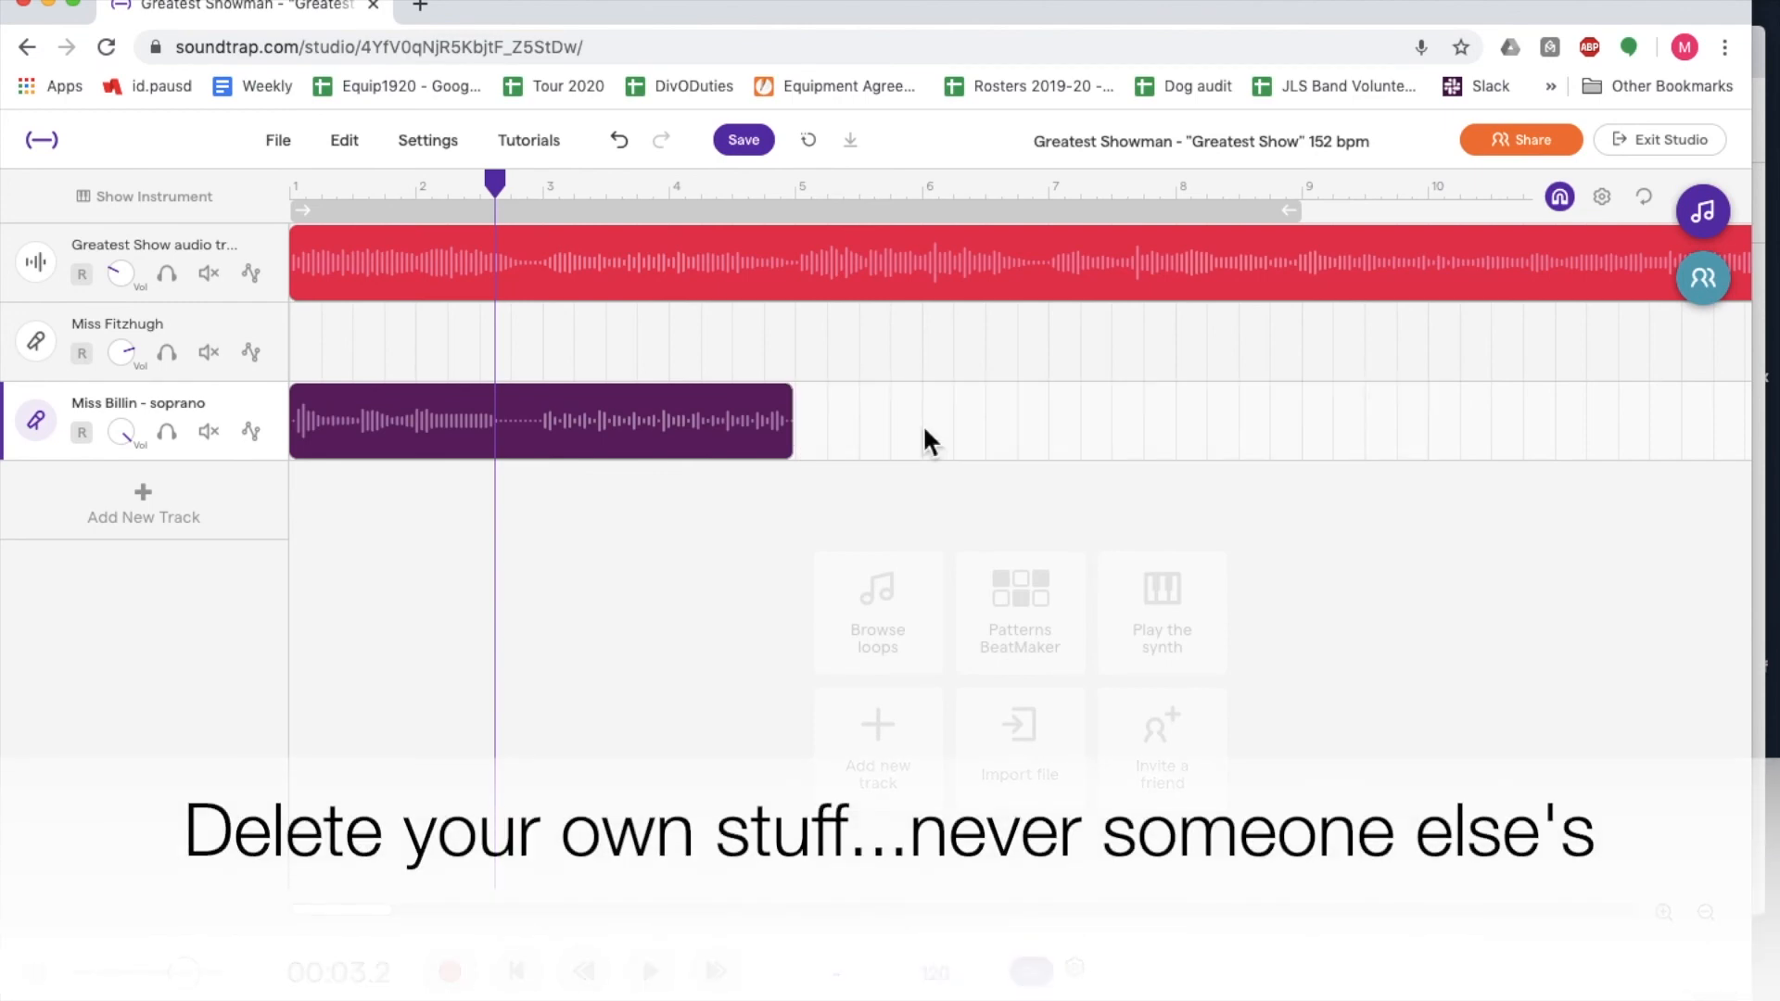
{"action": "key", "text": "ctrl+z"}
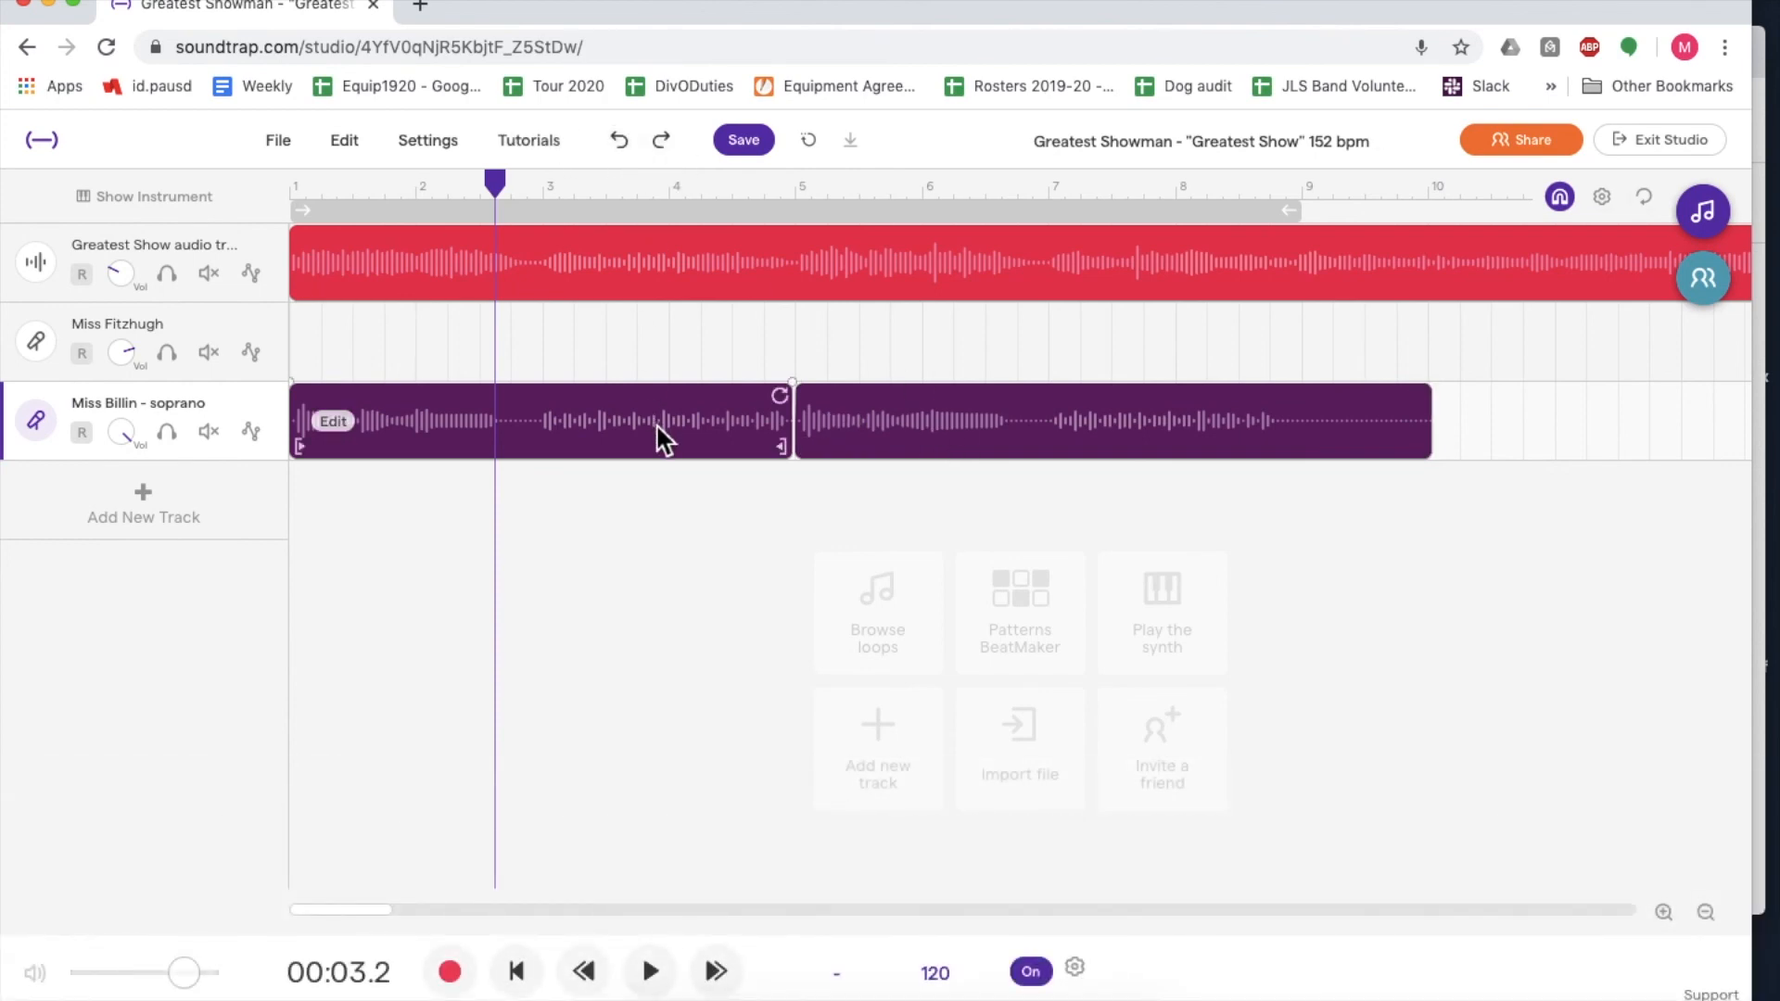
- Save the project with the labelled singers' tracks
{"action": "left_click", "coordinate": [754, 146]}
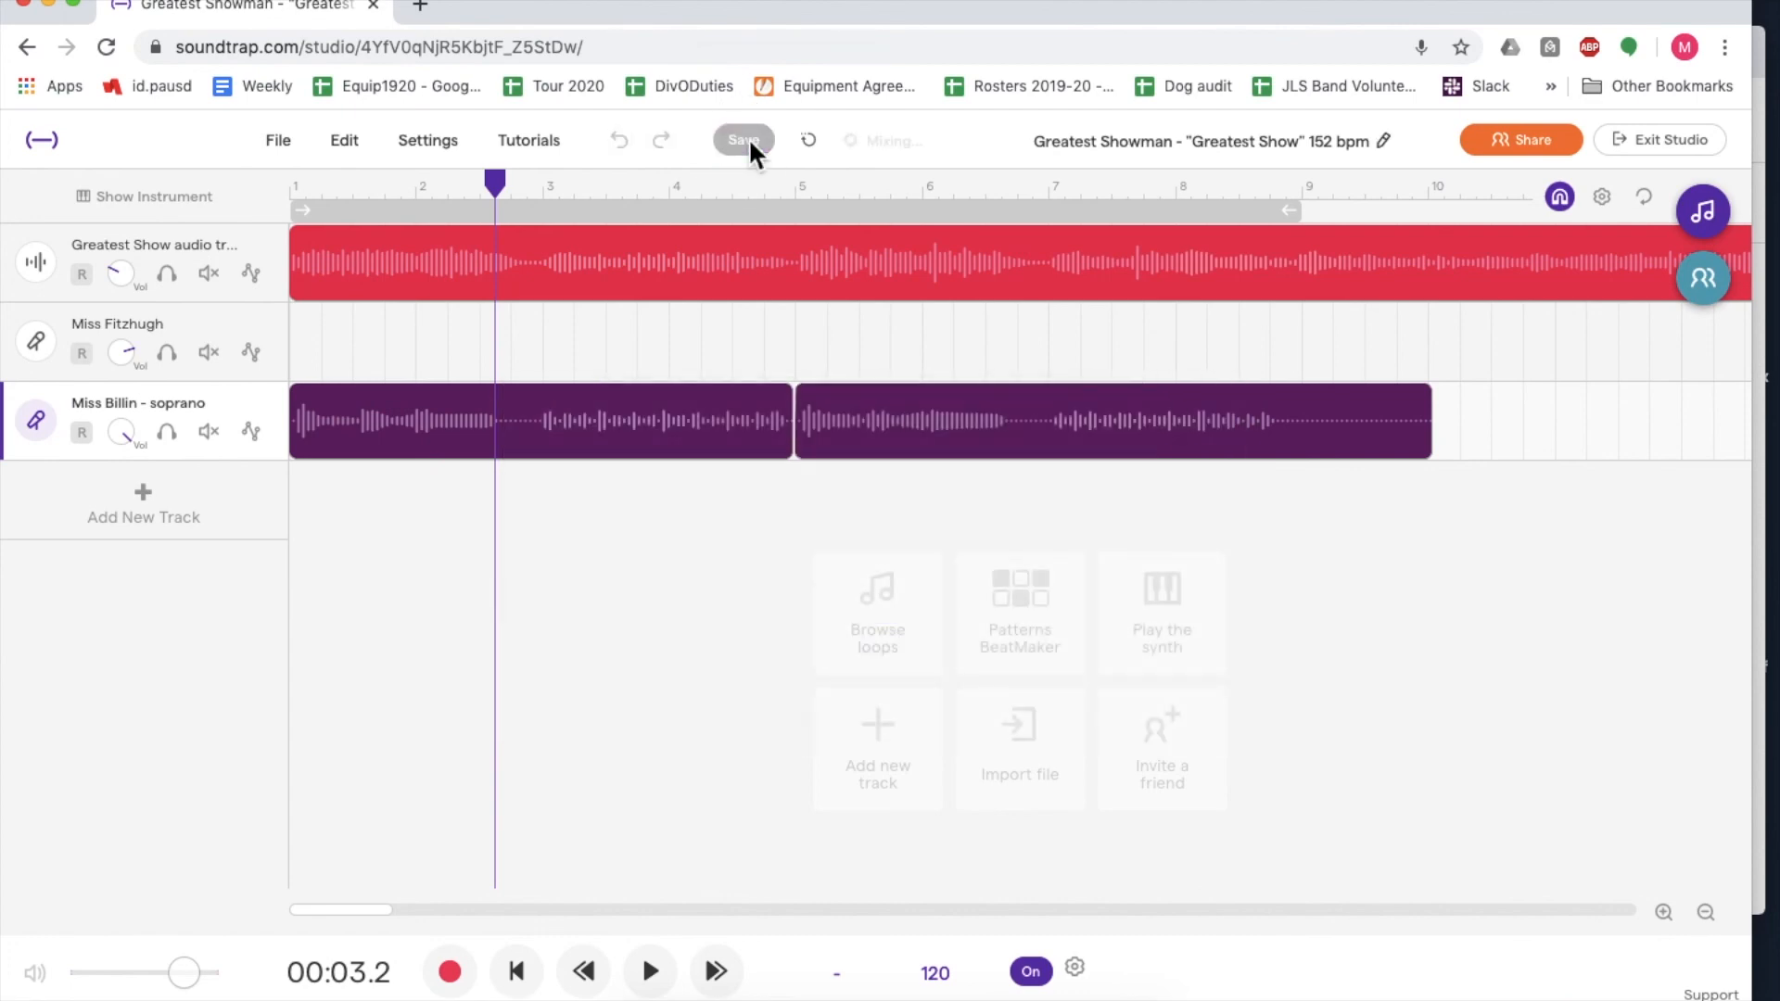
{"action": "mouse_move", "coordinate": [684, 450]}
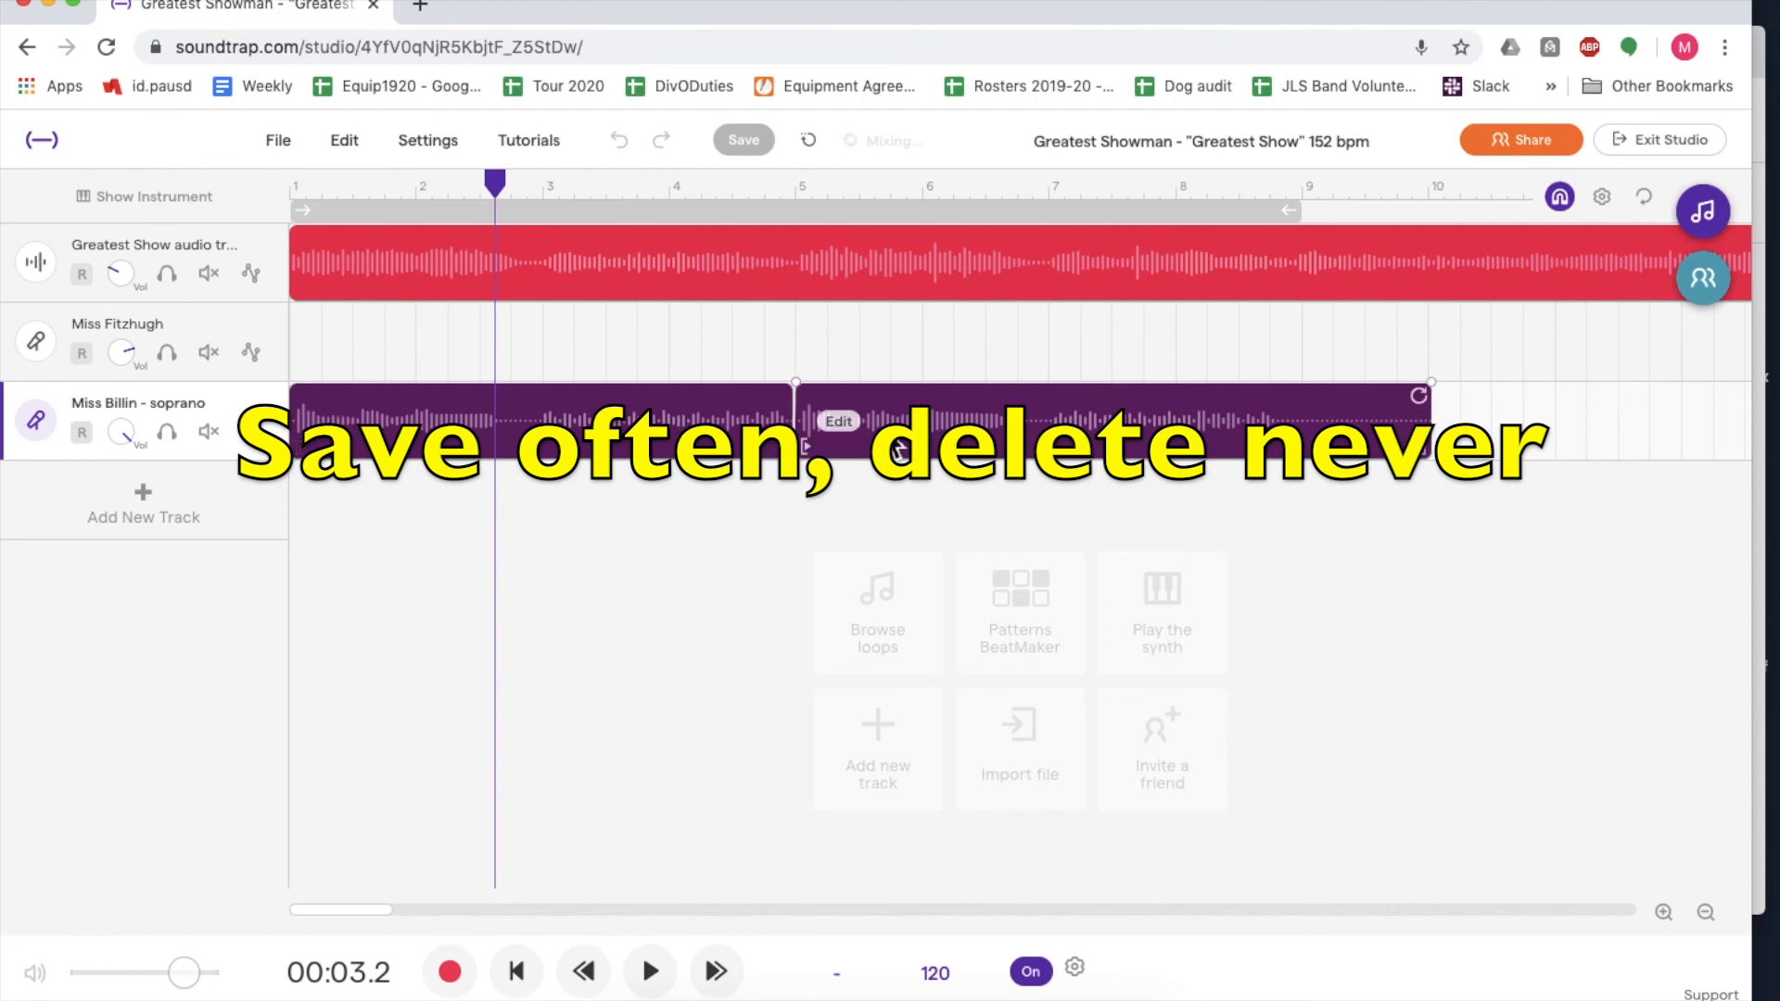
- View the collaborators chat and its save history, and close it again
{"action": "left_click", "coordinate": [1703, 277]}
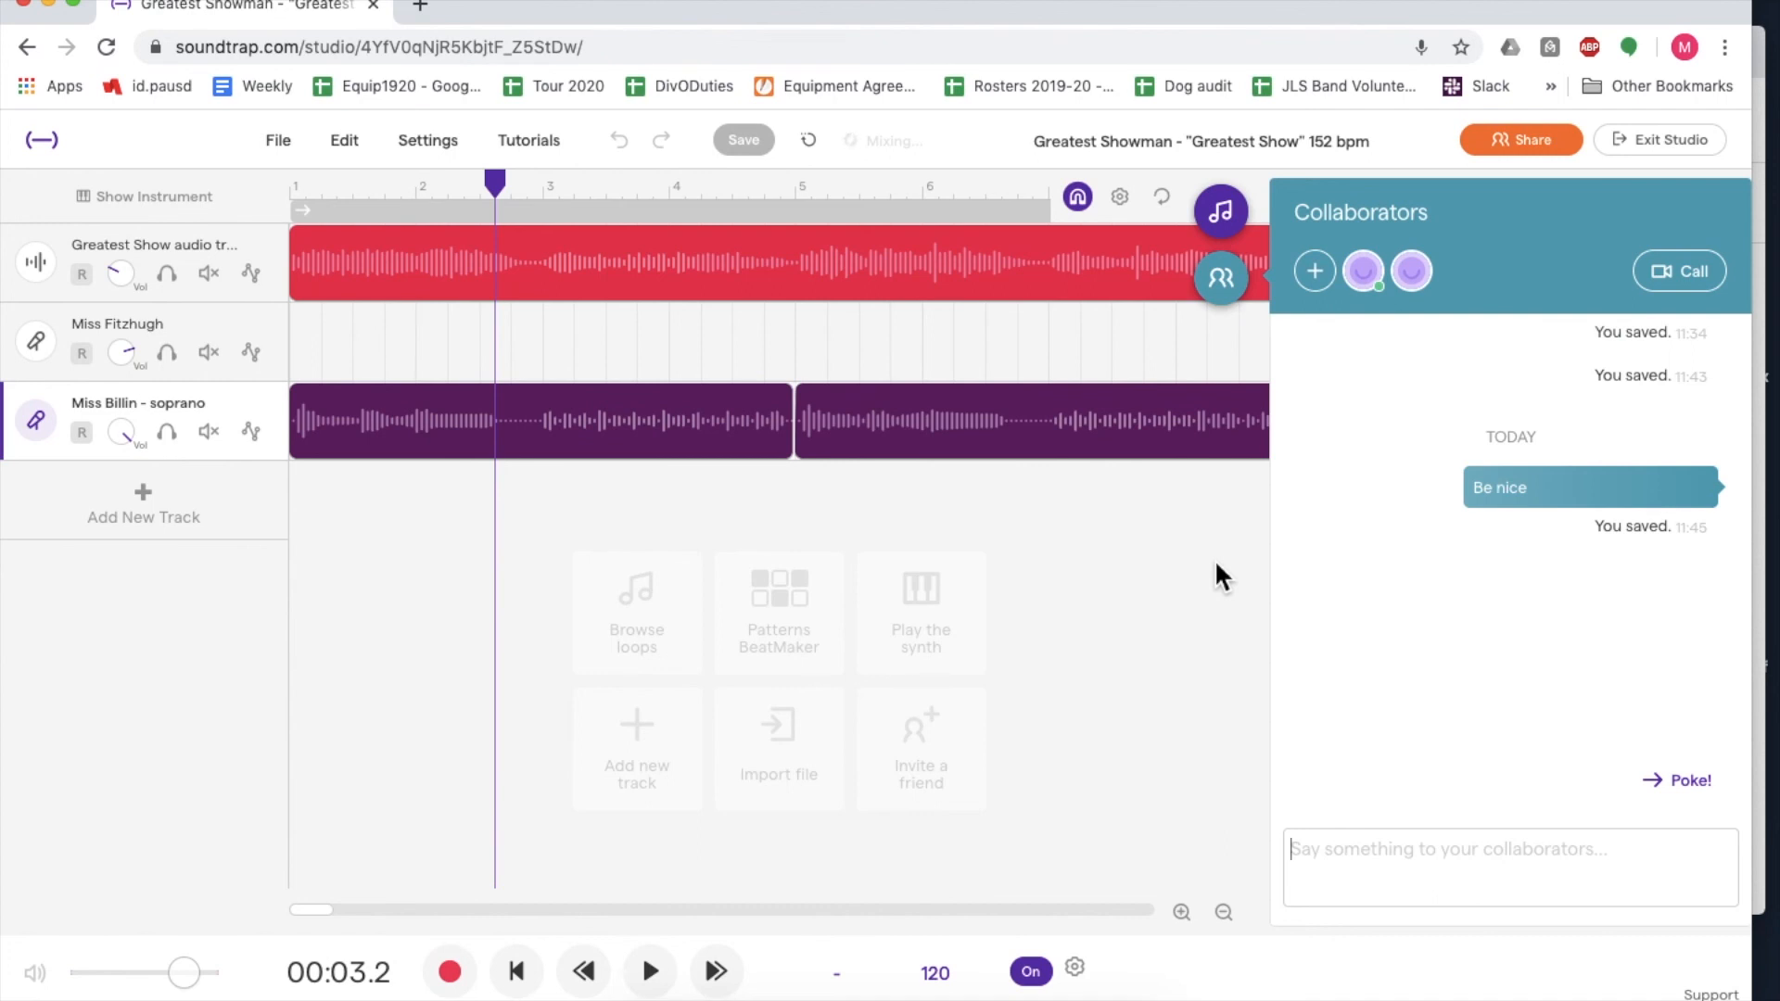
{"action": "left_click", "coordinate": [1117, 567]}
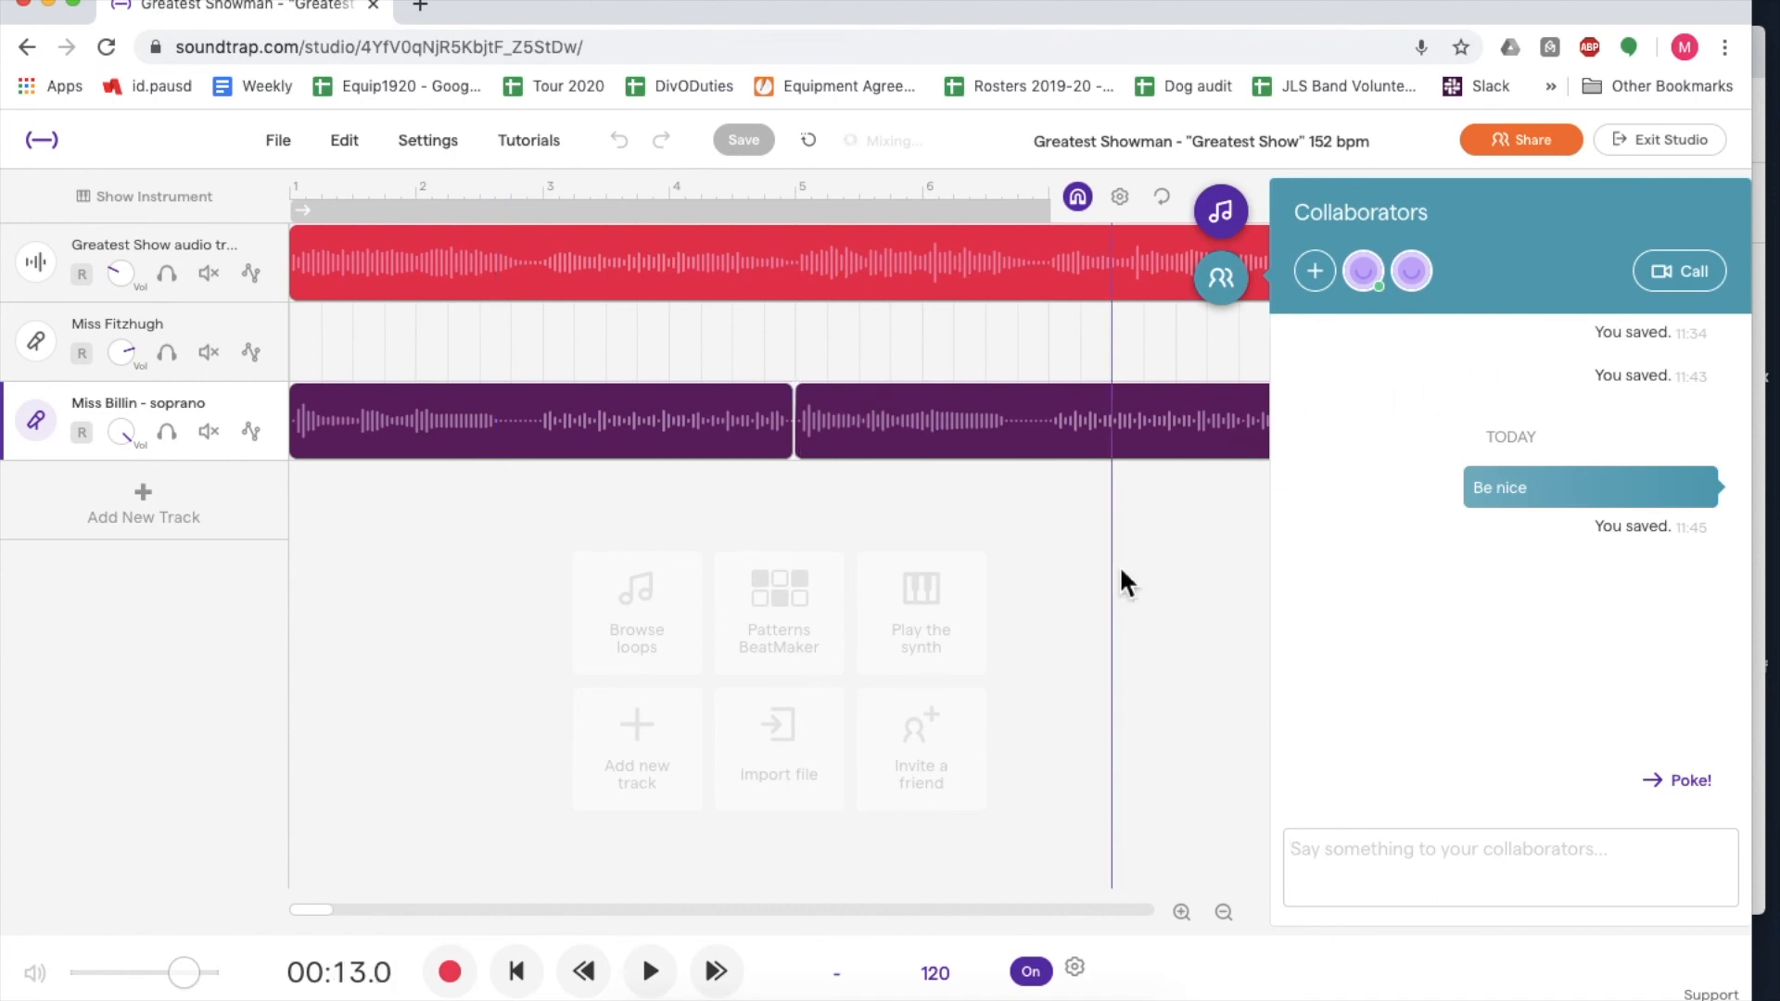
{"action": "left_click", "coordinate": [1224, 290]}
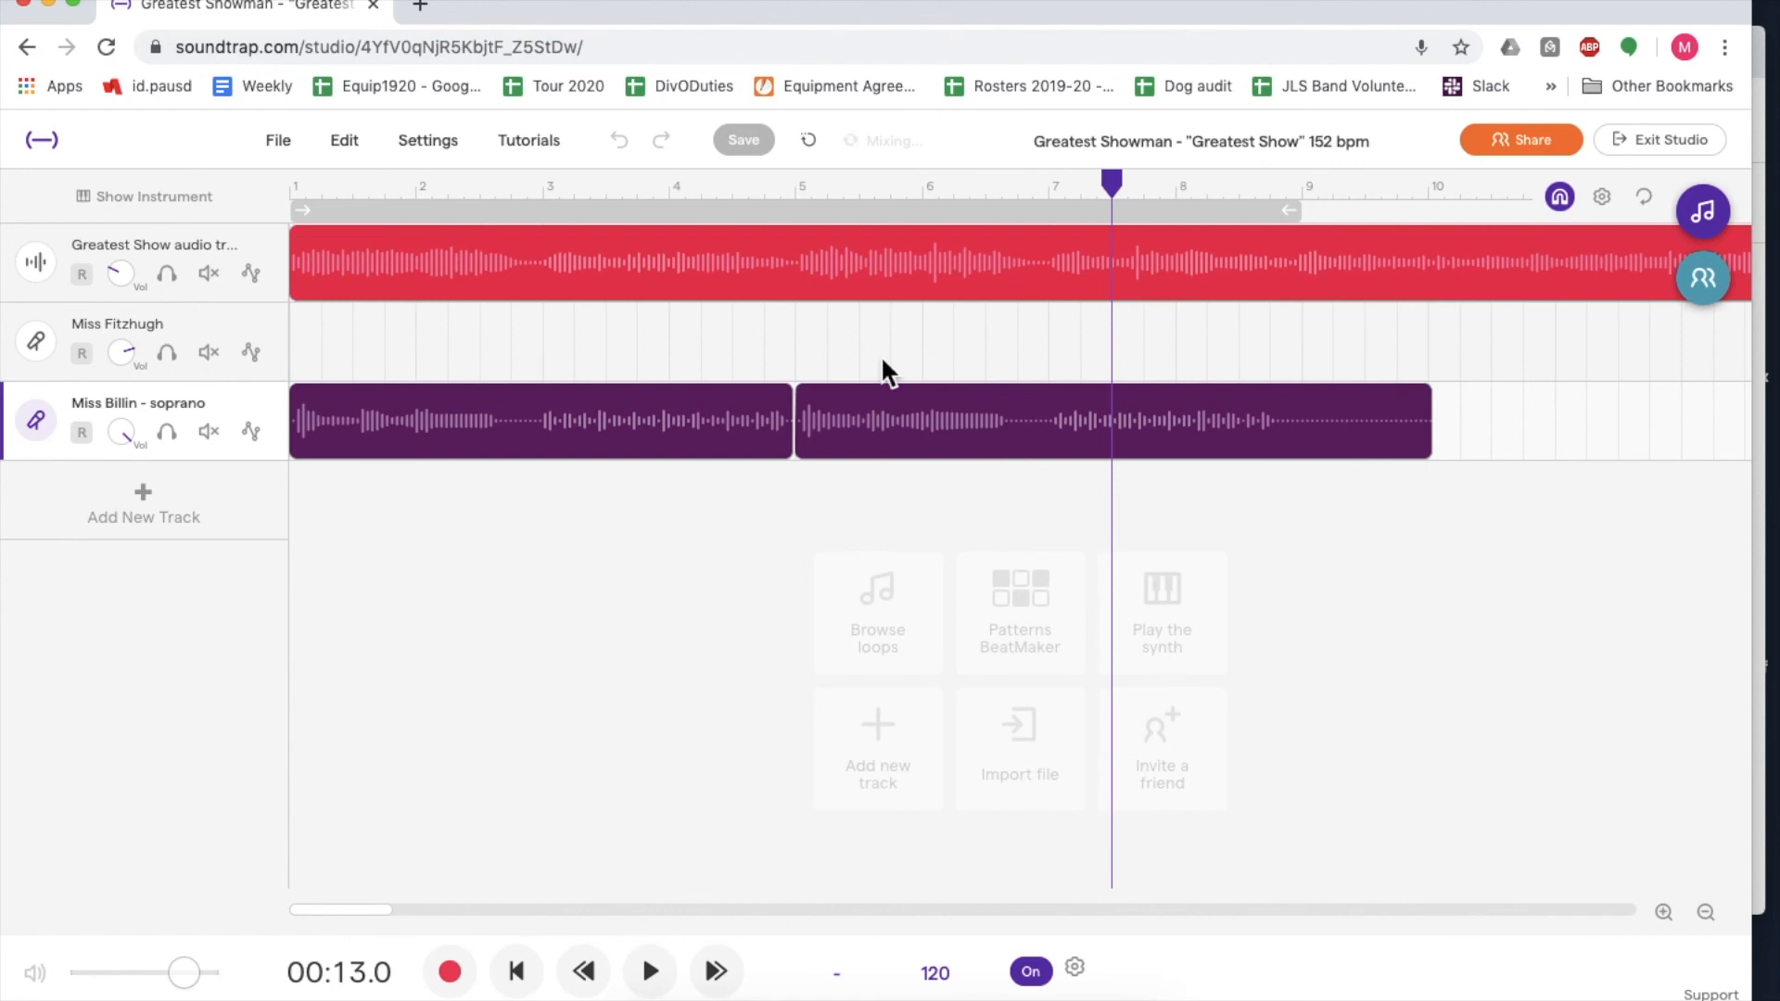